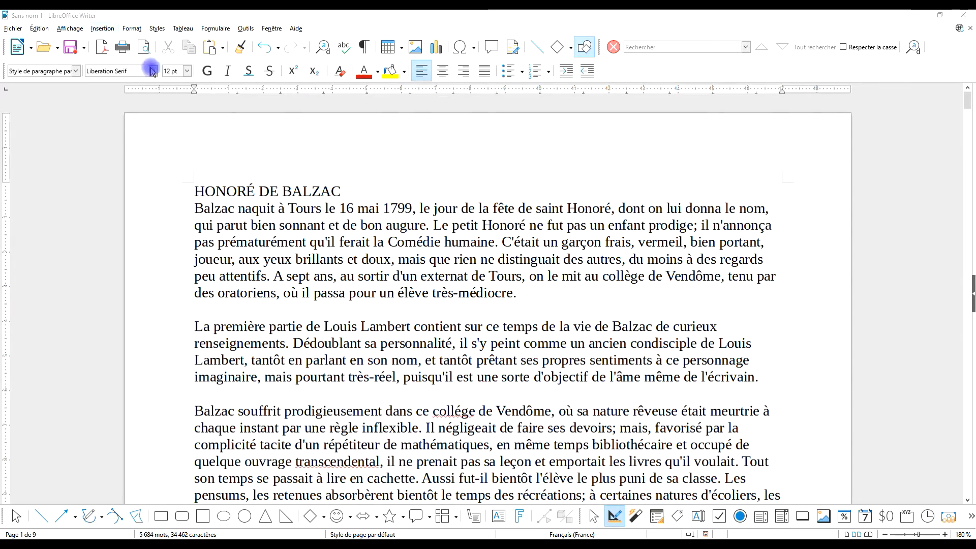
- Enable the footer in the document's default page style (Style de page par défaut)
scroll(566, 208, down, 4)
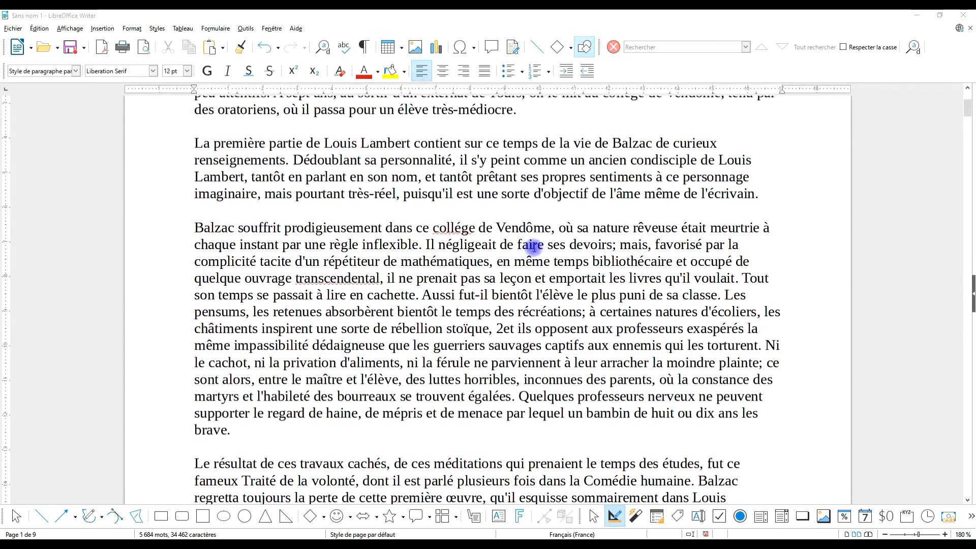
scroll(534, 241, up, 4)
scroll(562, 236, down, 19)
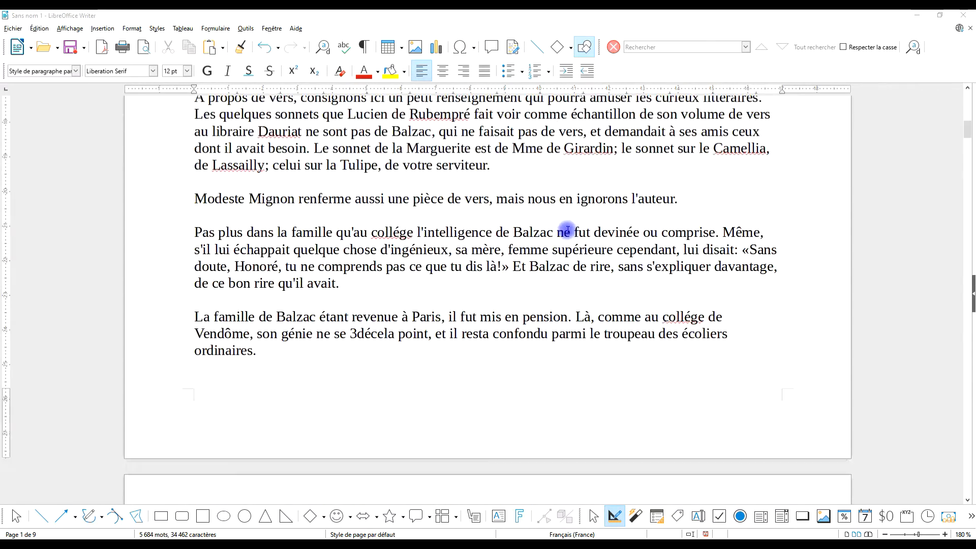
click(434, 202)
click(124, 30)
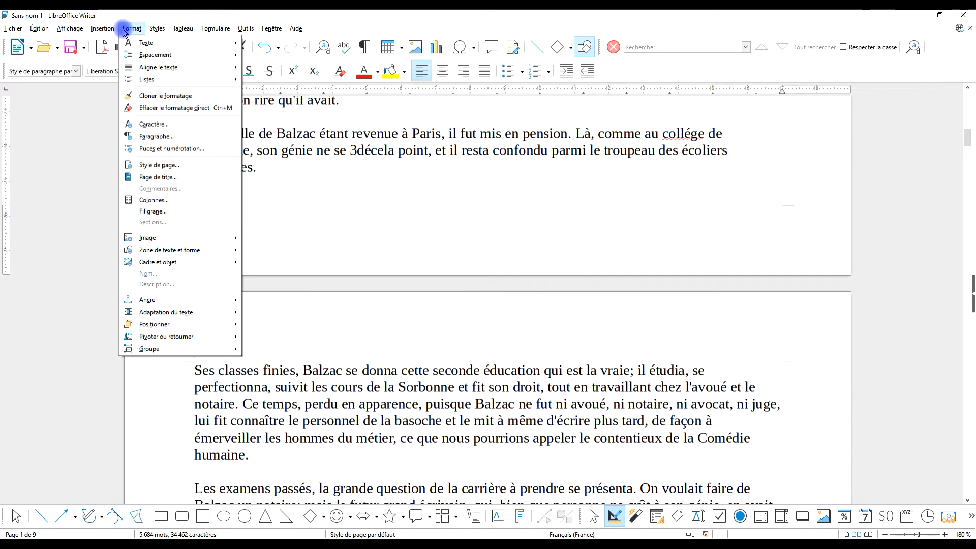
click(393, 140)
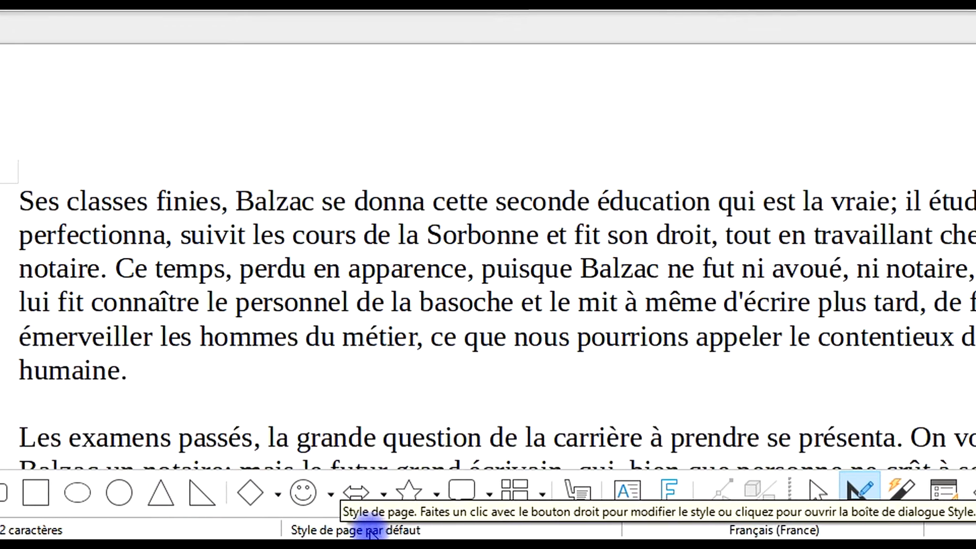
click(321, 533)
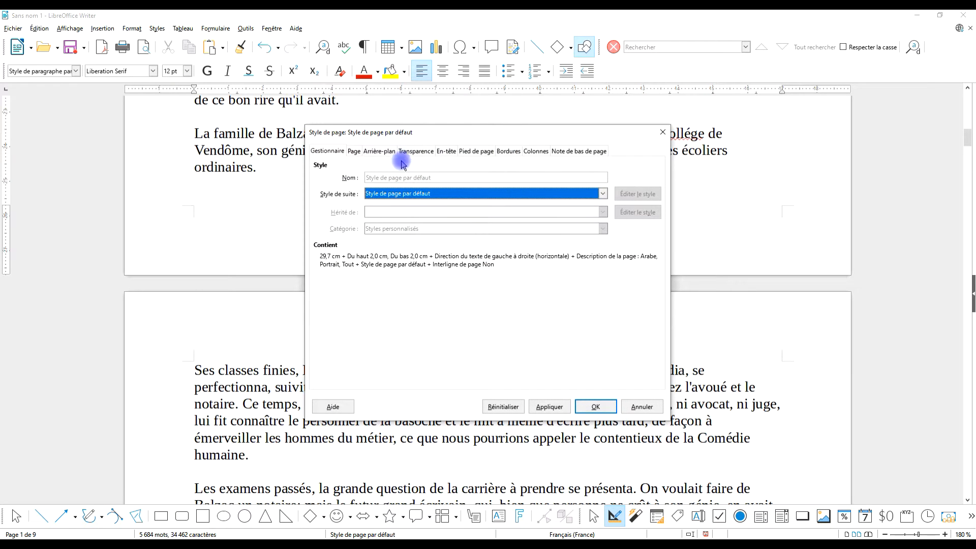
click(465, 153)
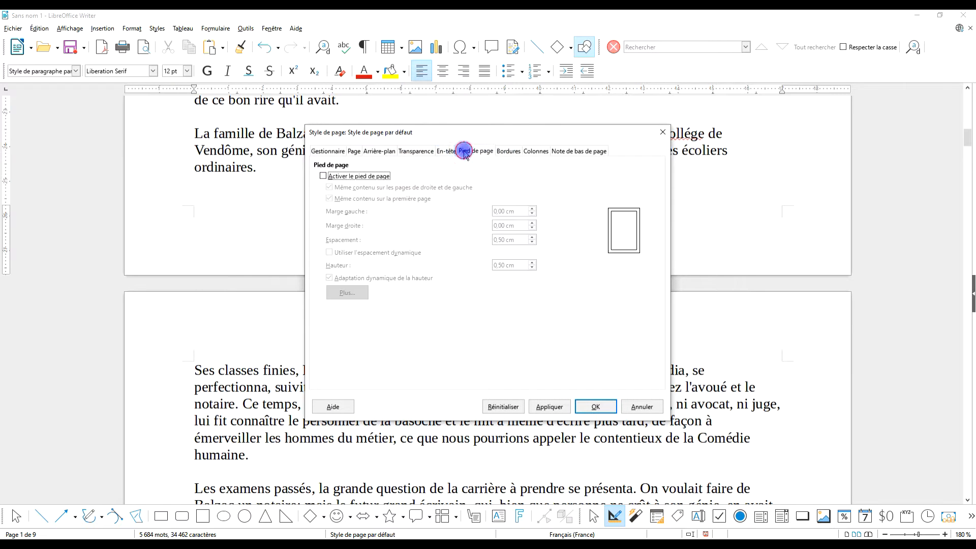
click(383, 179)
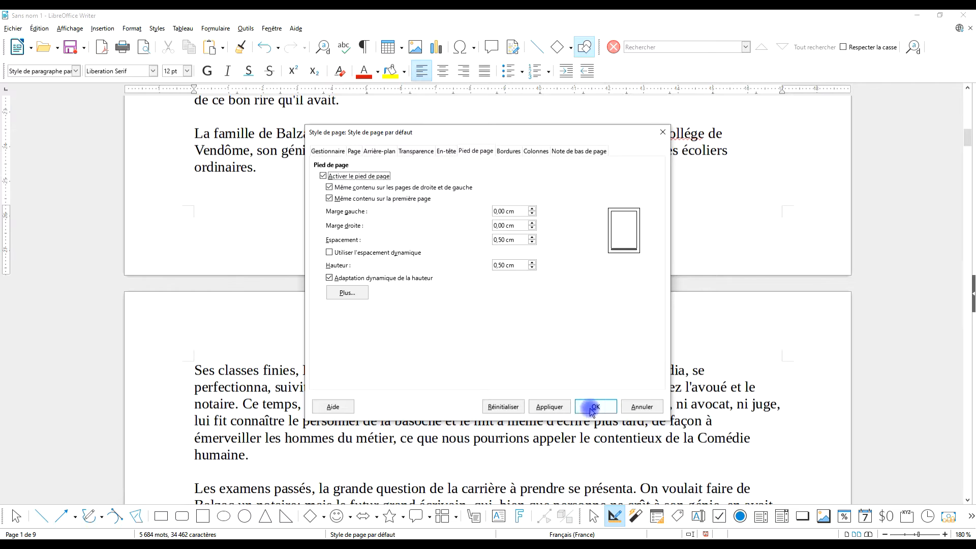
click(351, 154)
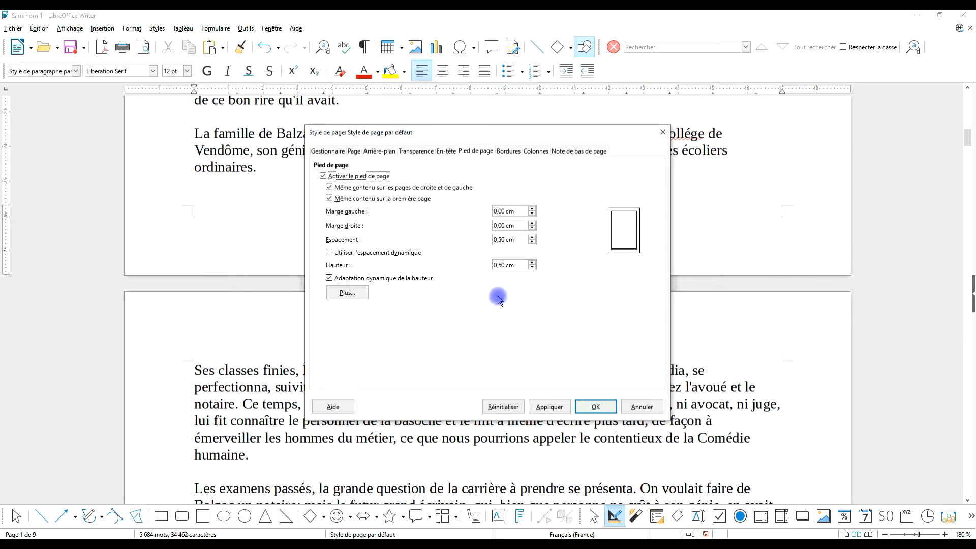
click(595, 407)
- Insert a centred page number field at 36 pt in the first page's footer
click(217, 199)
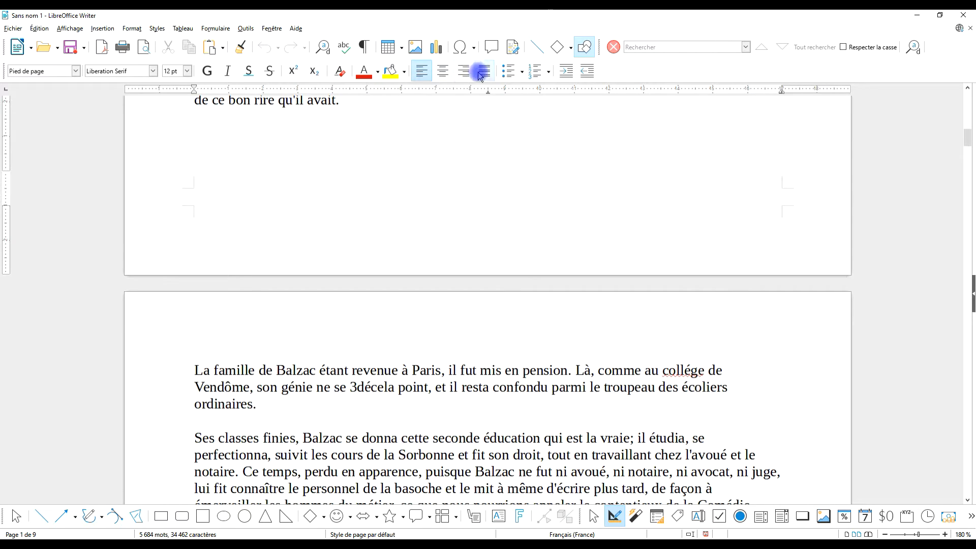
click(443, 70)
click(187, 71)
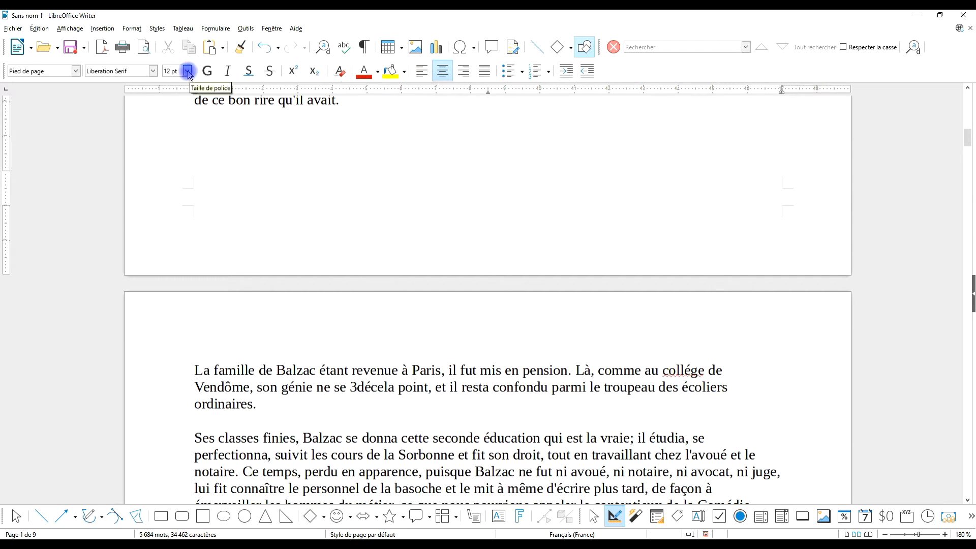
click(170, 203)
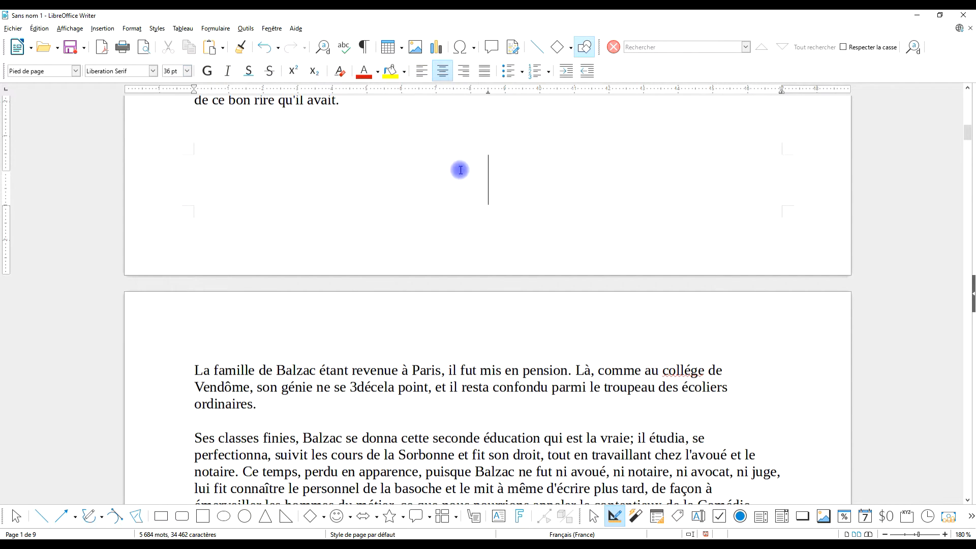
click(103, 28)
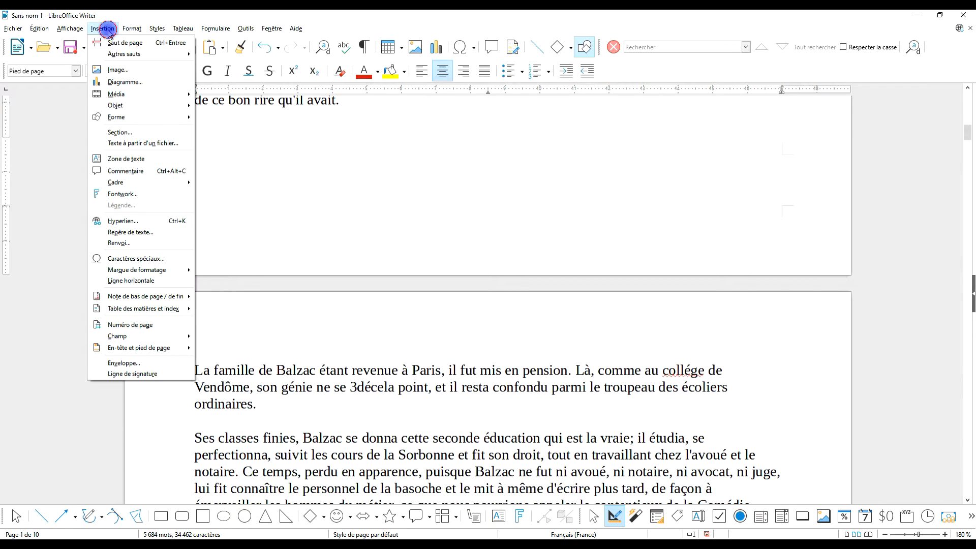
click(159, 330)
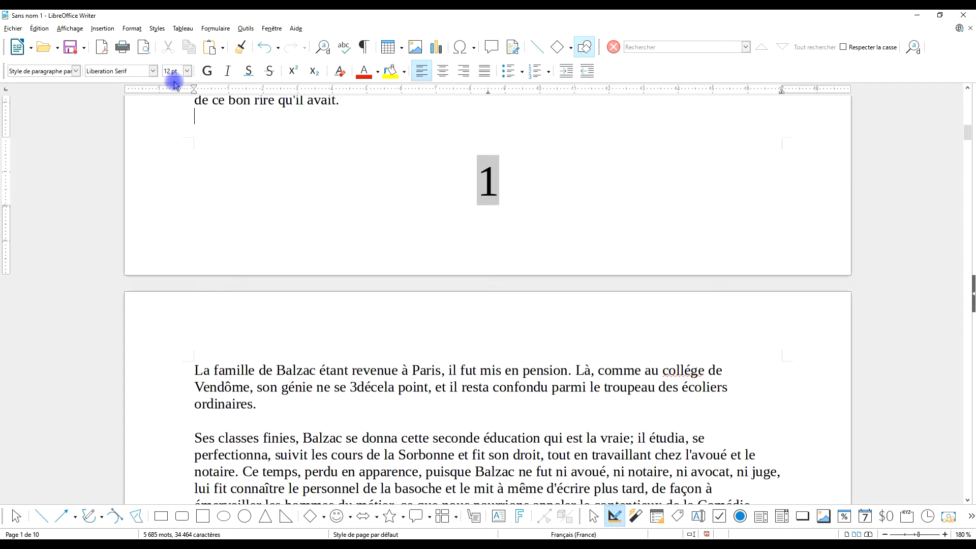
- Examine the footer page numbers on every page in the print preview, and close the preview
click(144, 47)
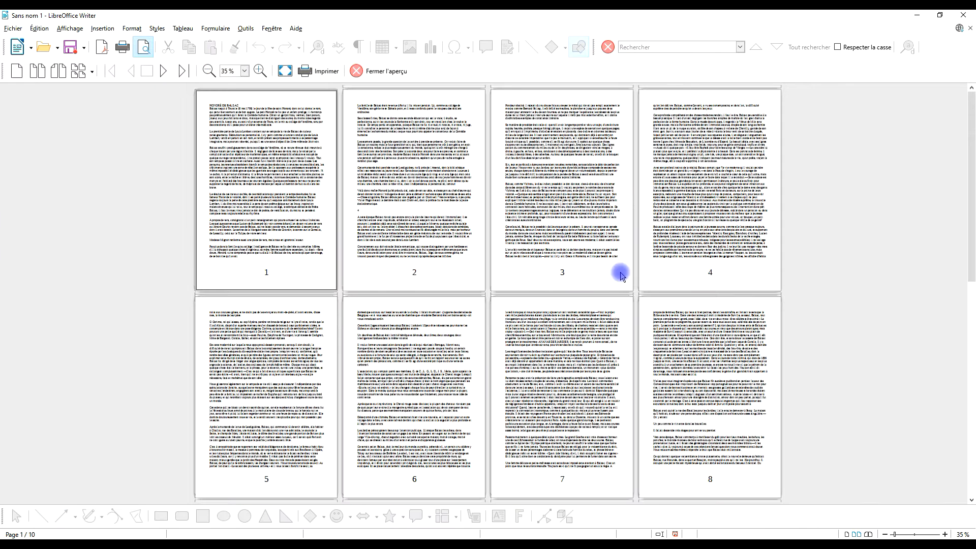
scroll(644, 320, down, 2)
scroll(460, 279, up, 2)
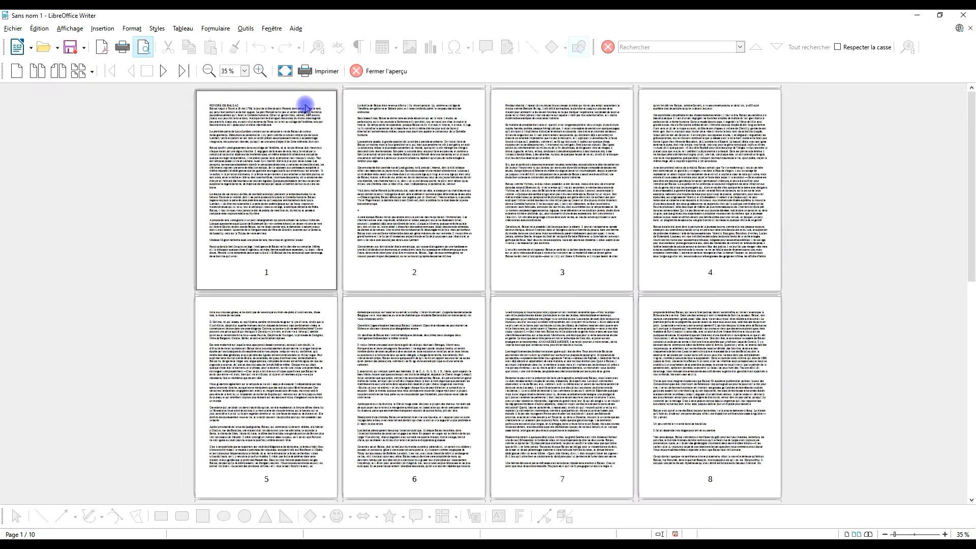
click(378, 74)
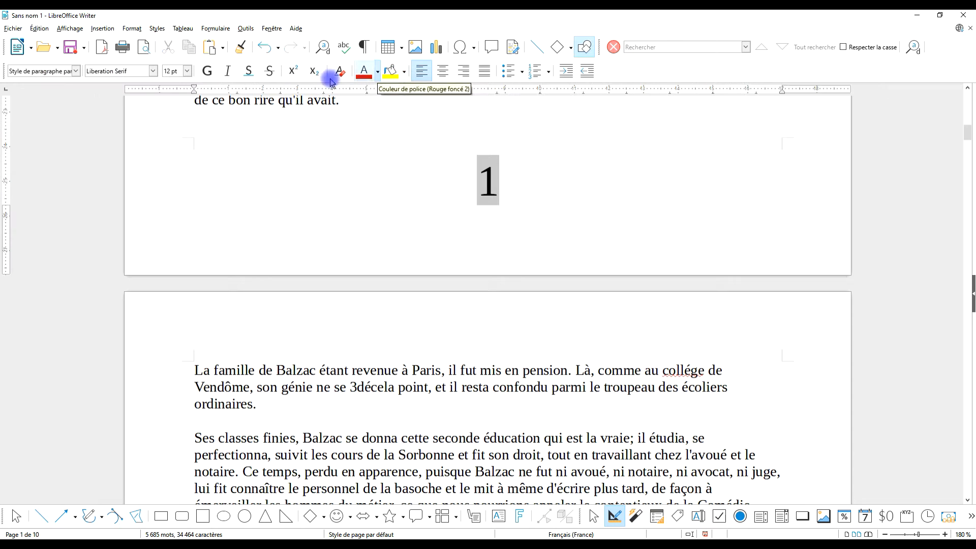
click(144, 47)
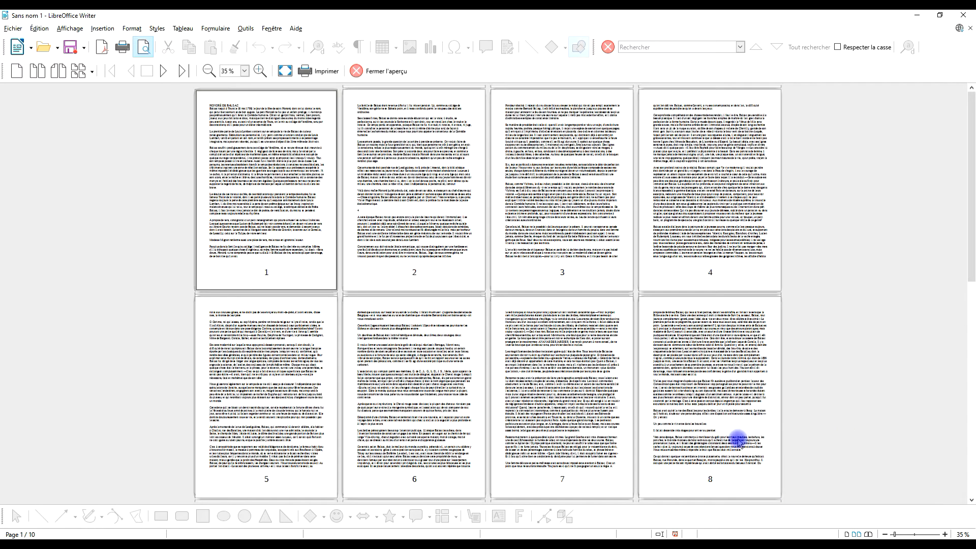
scroll(736, 436, down, 2)
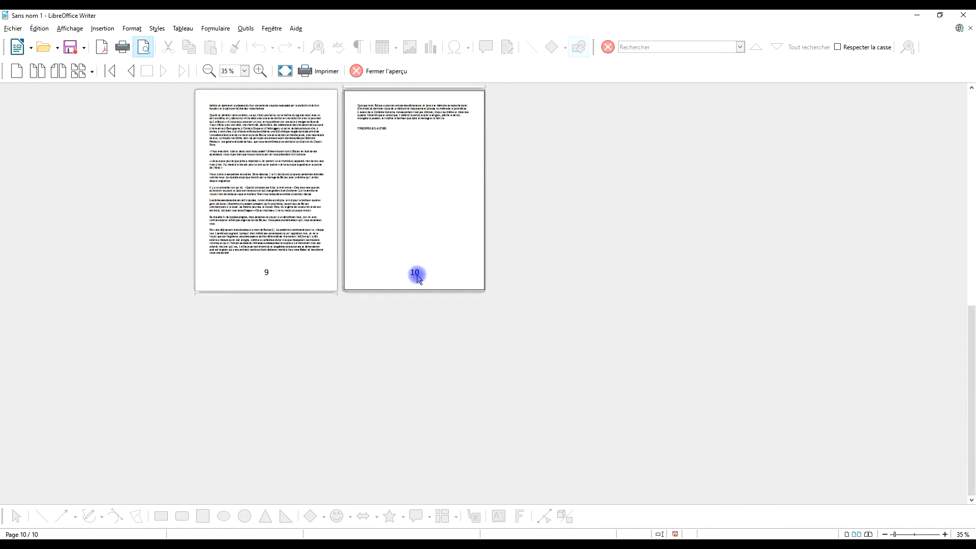
click(380, 73)
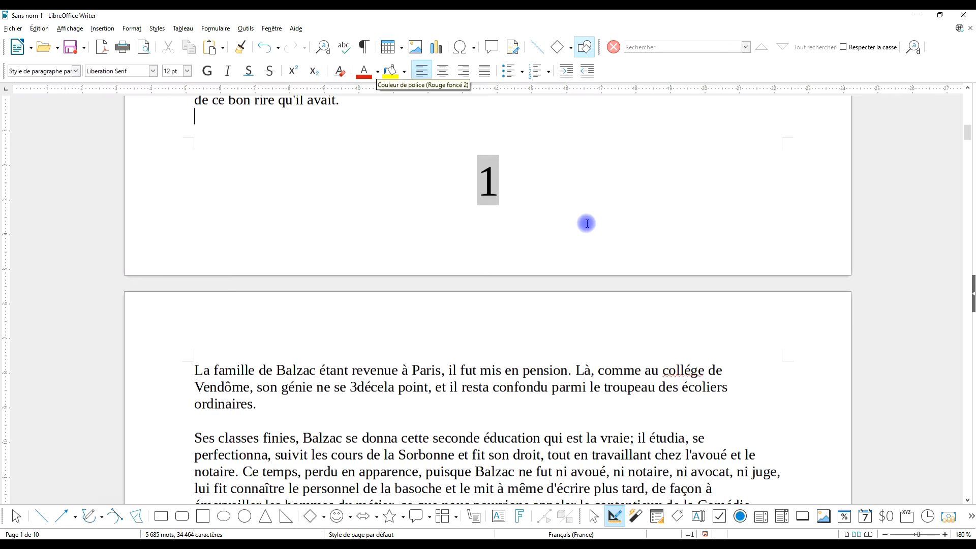
- Start a title page conversion from the document's last page, converting one existing page and placing it at page 10
drag(967, 124, 961, 467)
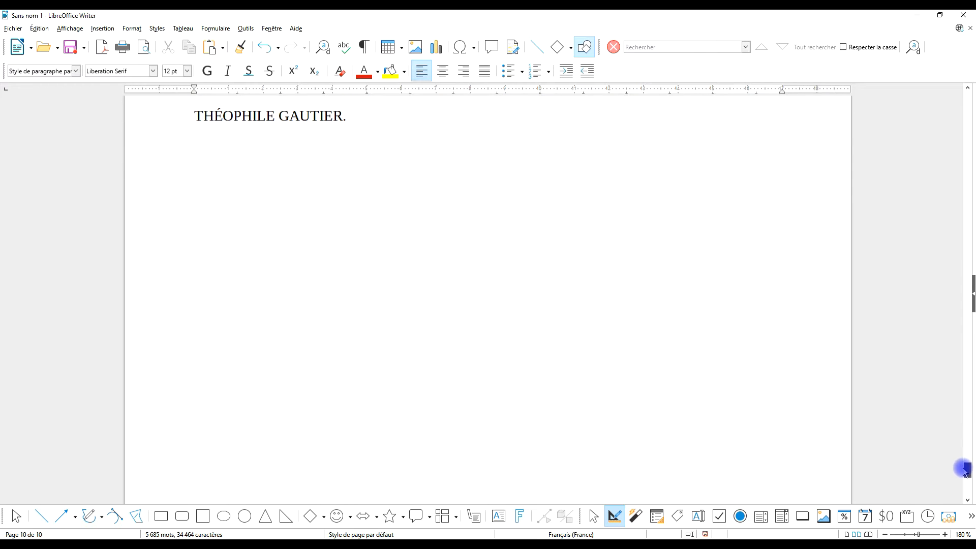
click(884, 533)
click(885, 533)
click(884, 534)
scroll(461, 281, down, 3)
scroll(461, 281, down, 3)
scroll(461, 278, up, 3)
scroll(460, 277, up, 3)
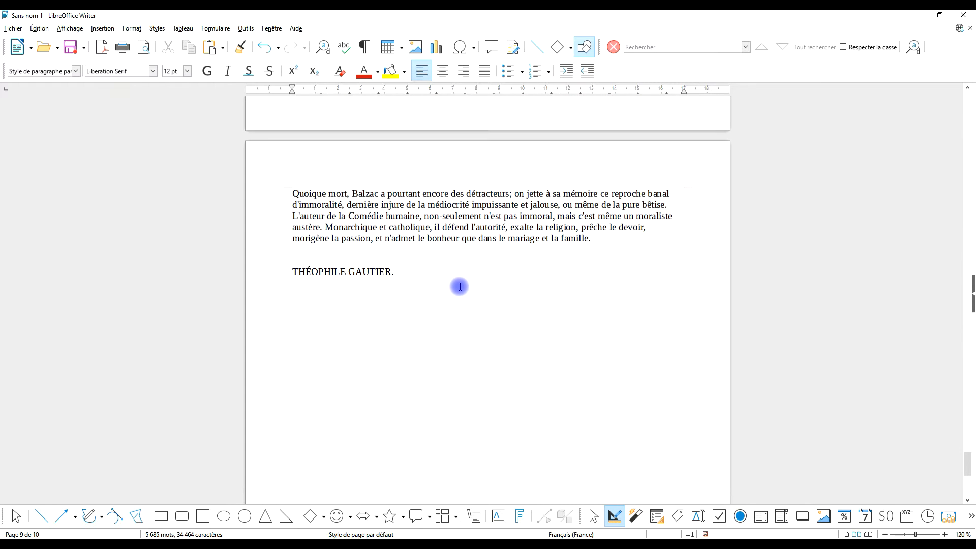
click(307, 255)
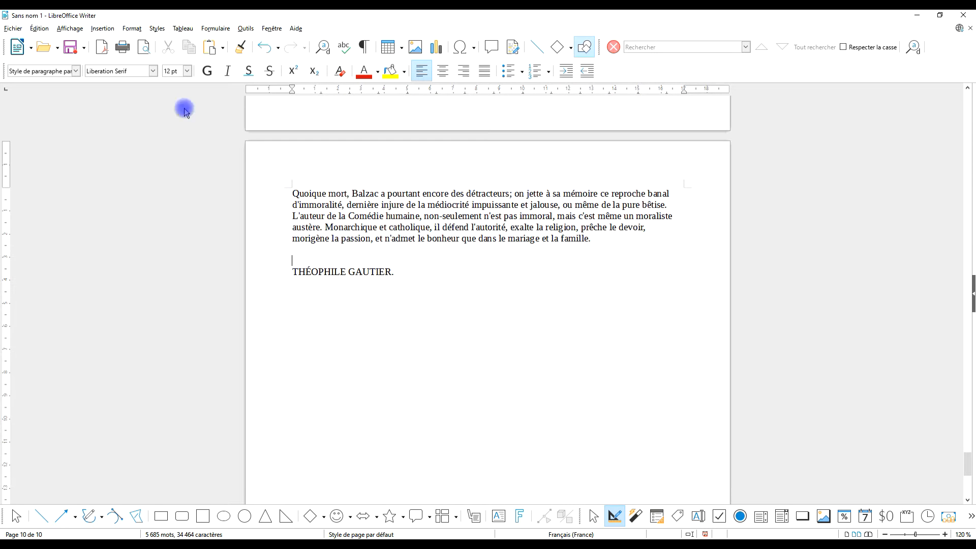
click(133, 29)
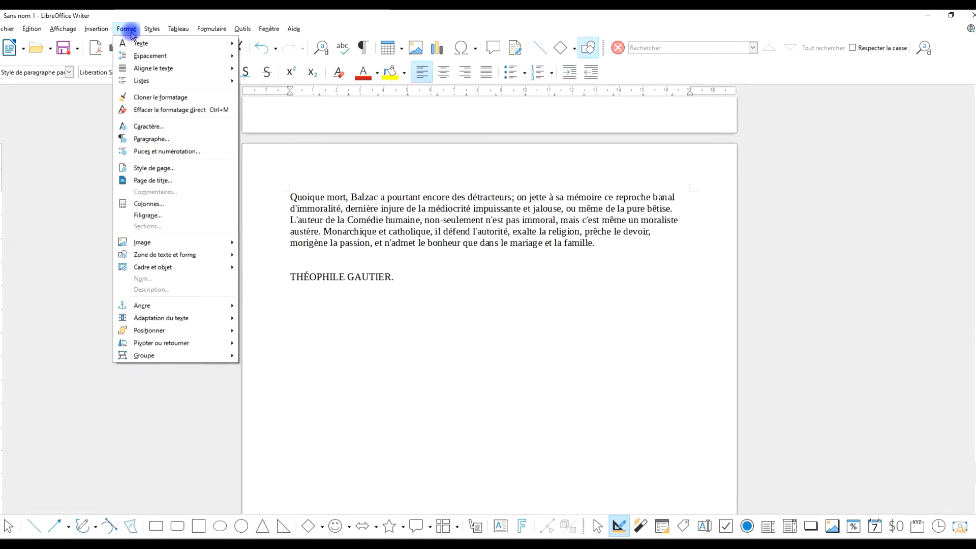
click(171, 189)
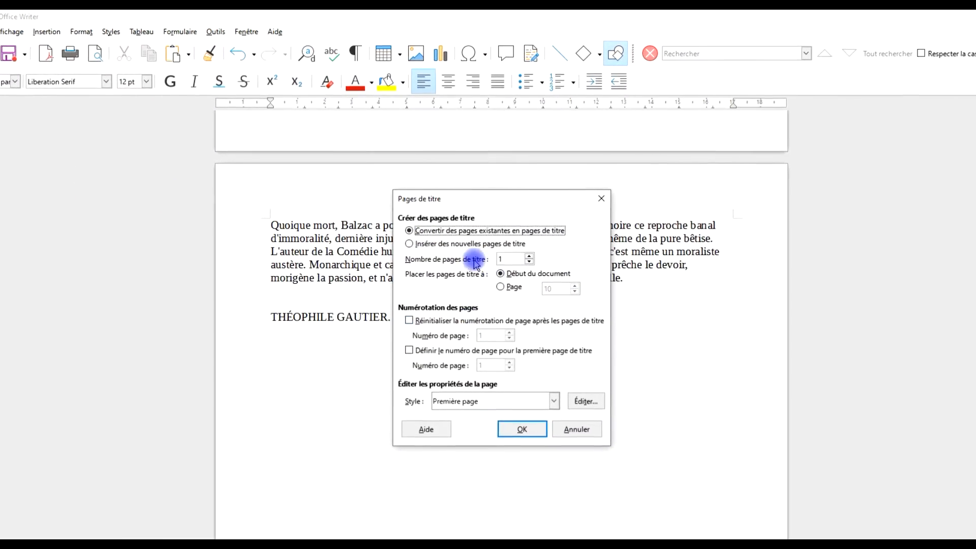
click(501, 286)
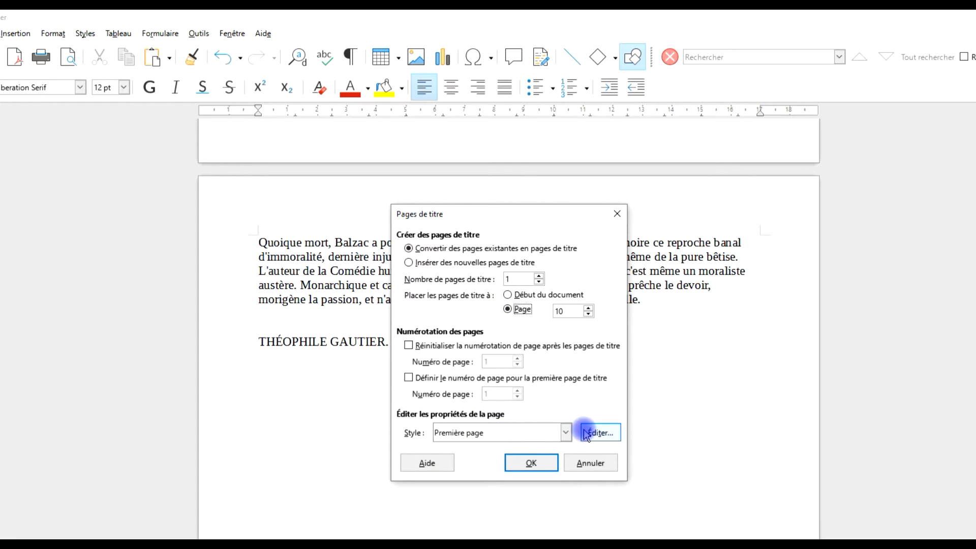
- Review the footer and header settings of the Première page style, and apply the title page conversion with that style
click(566, 433)
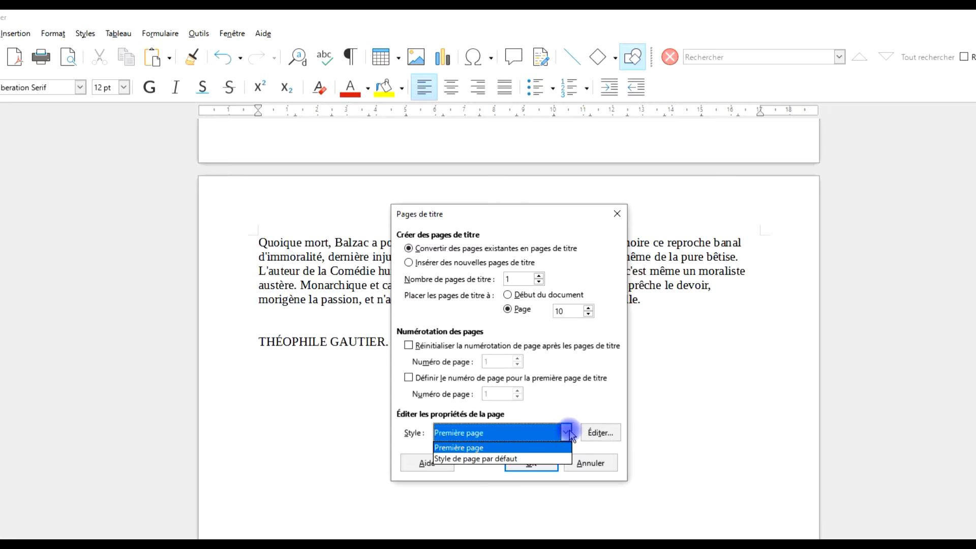
click(568, 432)
click(601, 434)
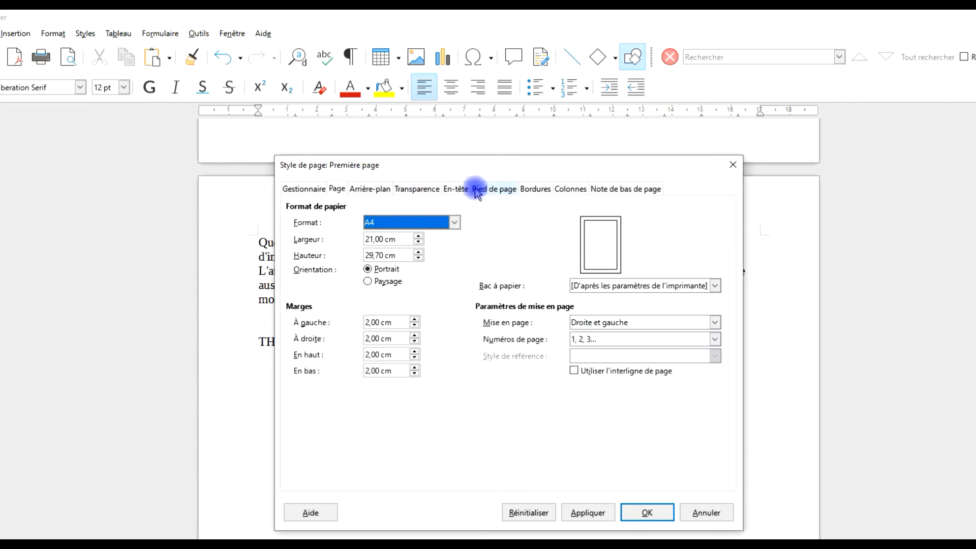
click(471, 191)
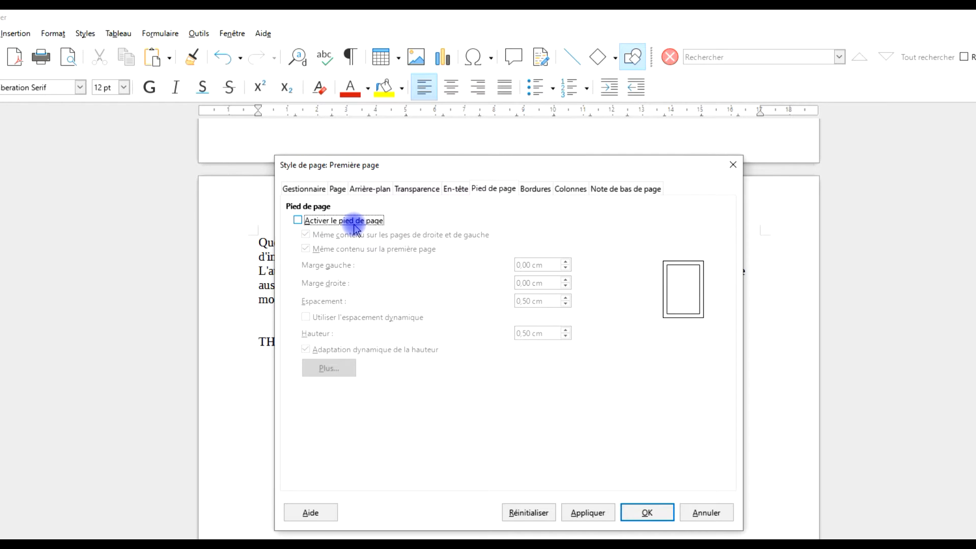
click(456, 189)
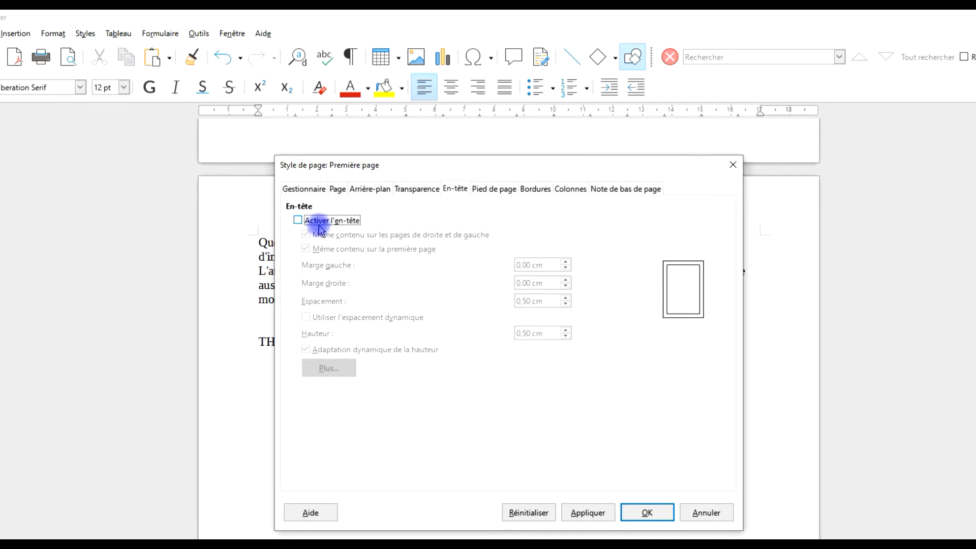
click(305, 189)
click(707, 513)
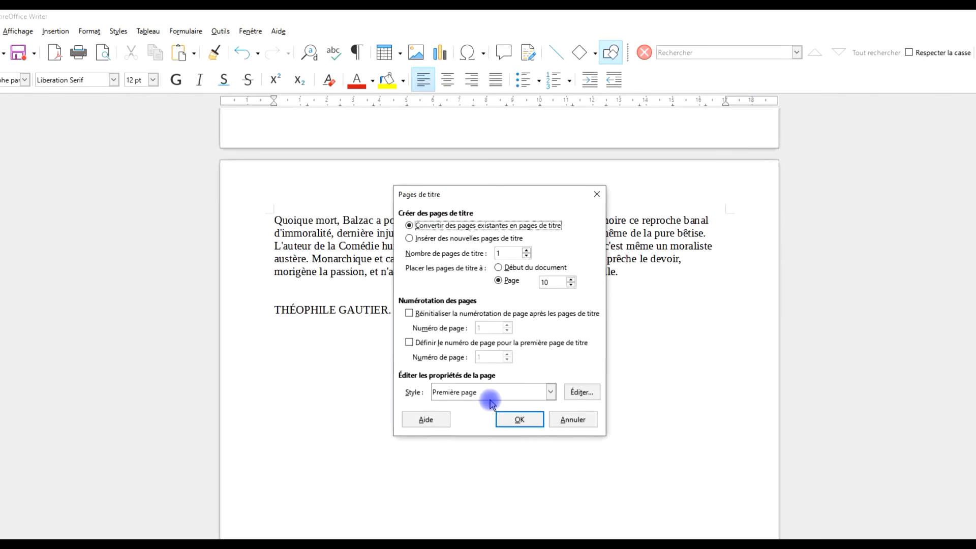
click(516, 410)
- Examine the page numbering on the last and earlier pages, including in print preview, and return to the start of the document
scroll(551, 287, down, 10)
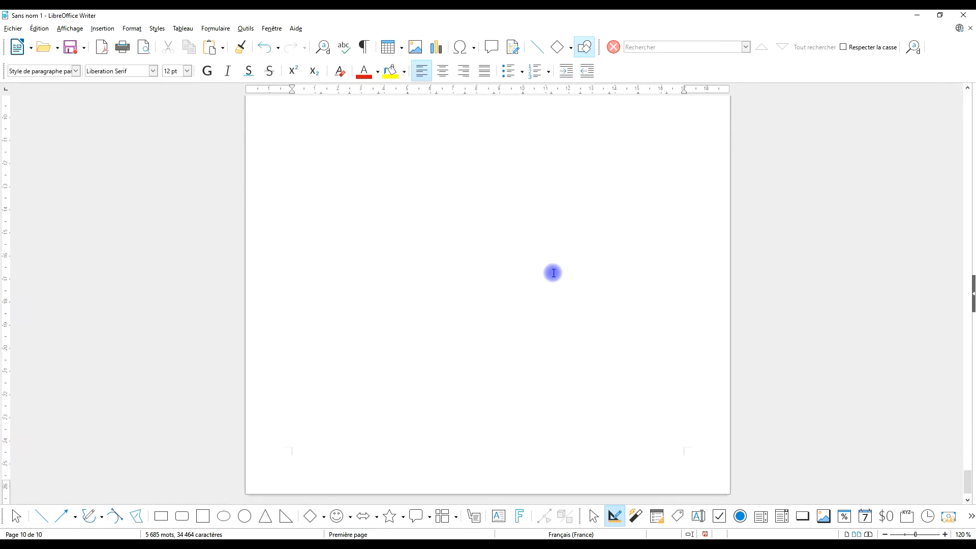
scroll(337, 120, up, 5)
click(143, 47)
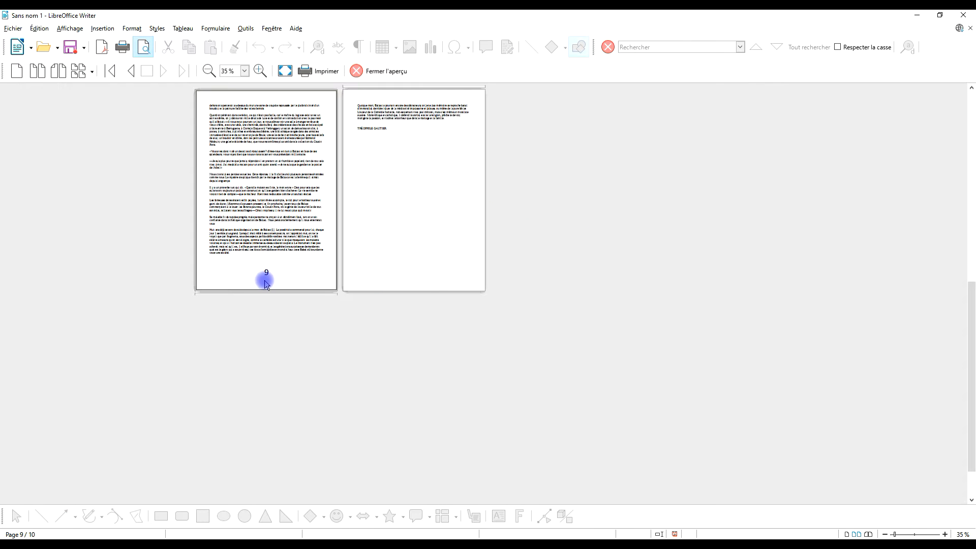
click(113, 71)
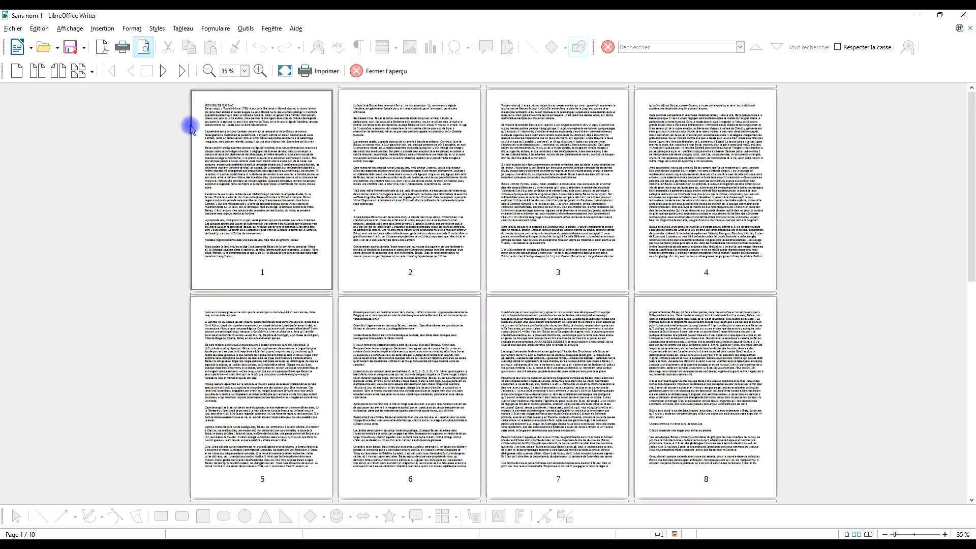
click(386, 71)
scroll(593, 285, up, 10)
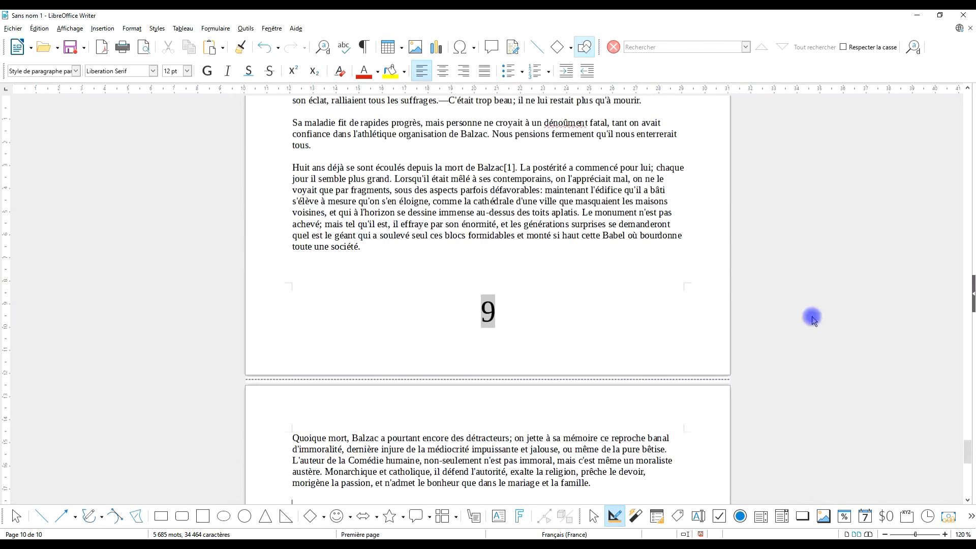
drag(965, 449, 956, 100)
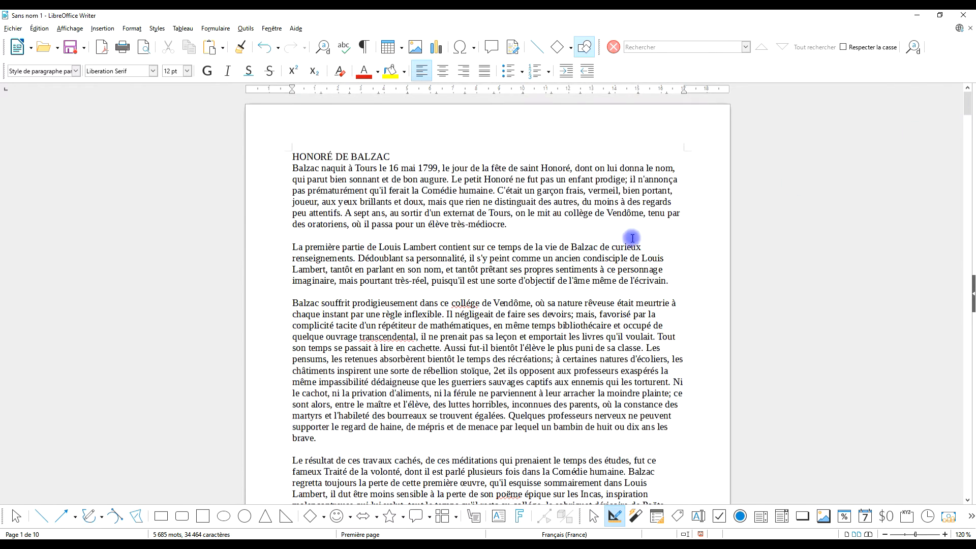
- Convert the document's first page into a title page placed at page 1, using the Première page style
scroll(600, 243, down, 5)
scroll(601, 243, down, 5)
click(507, 430)
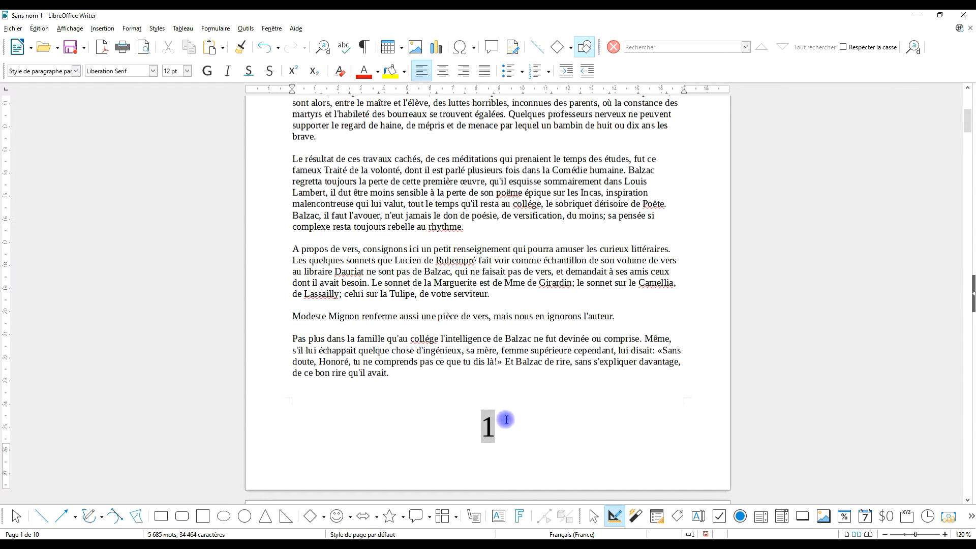
click(131, 29)
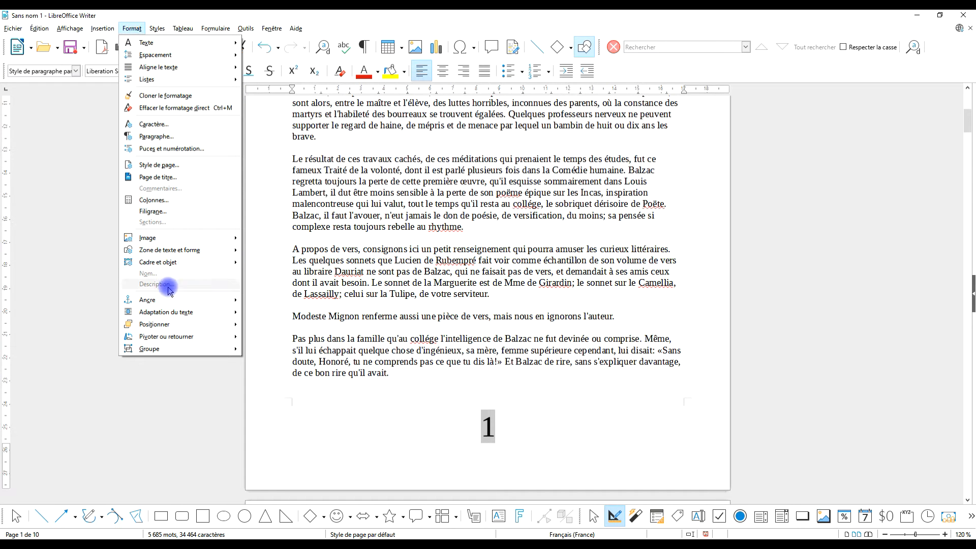
click(184, 178)
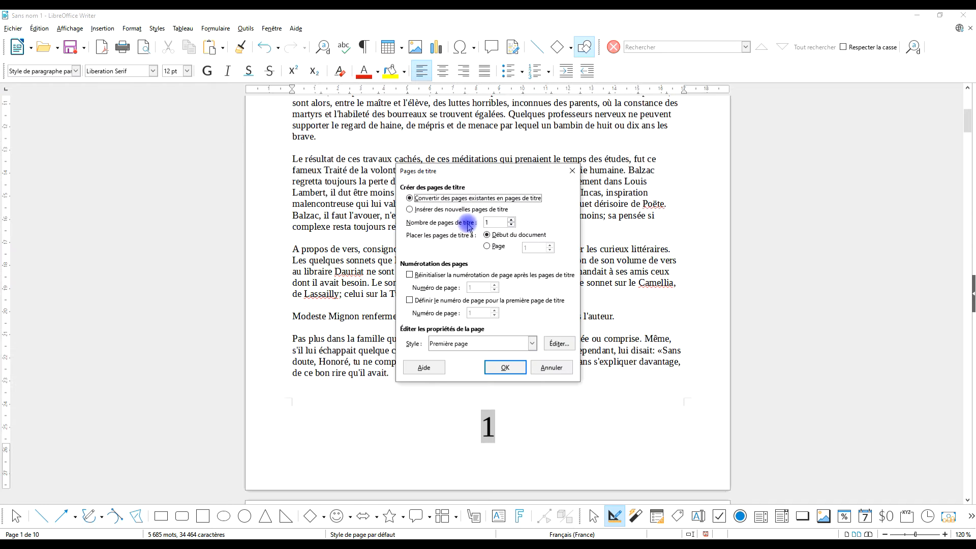
click(488, 247)
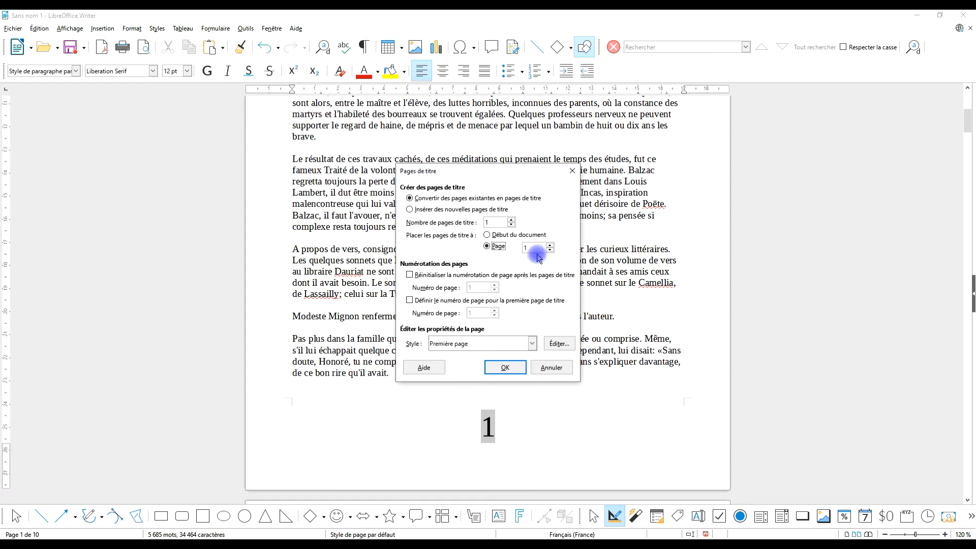
click(506, 367)
- Check the pages following the converted first page, and list the available page styles in Styles et formatage
scroll(651, 266, down, 20)
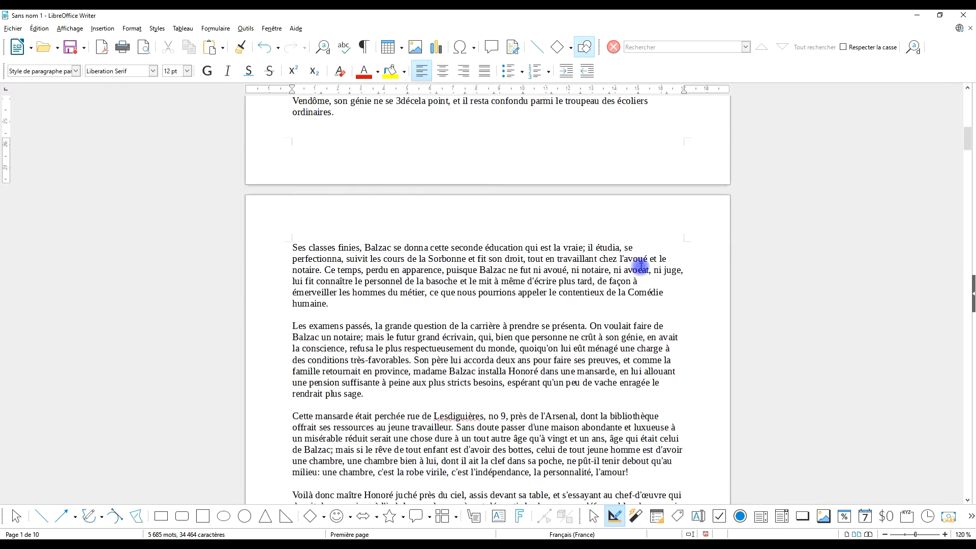
scroll(646, 248, down, 20)
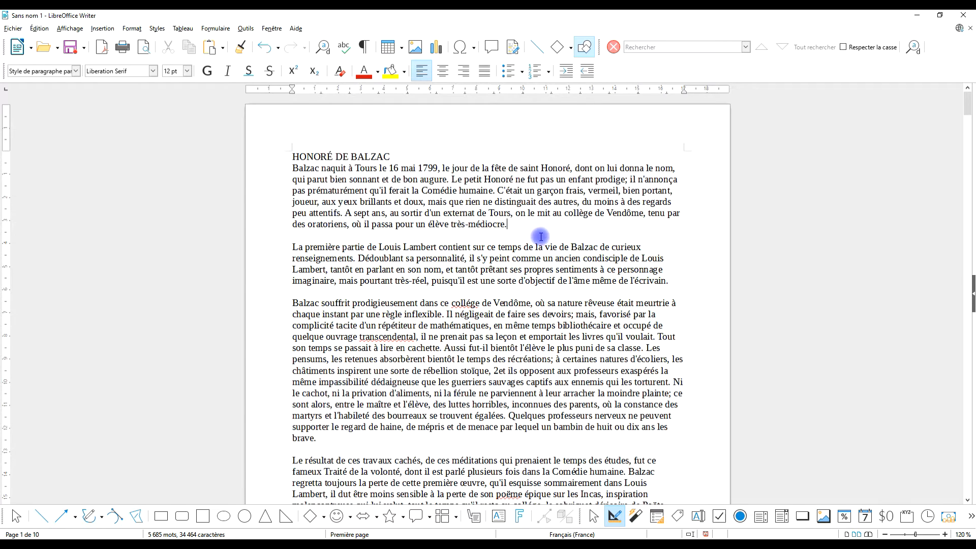
scroll(541, 236, down, 2)
scroll(539, 240, up, 2)
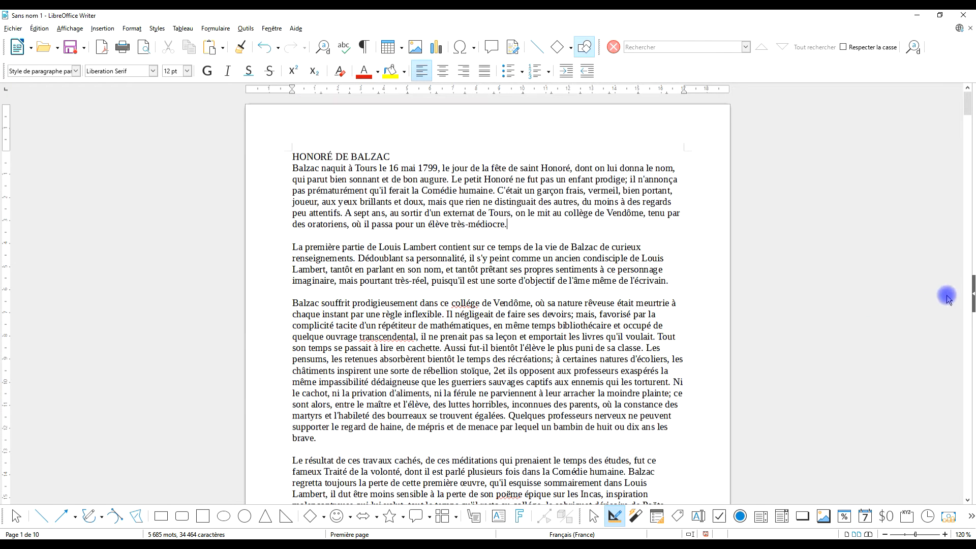
click(972, 290)
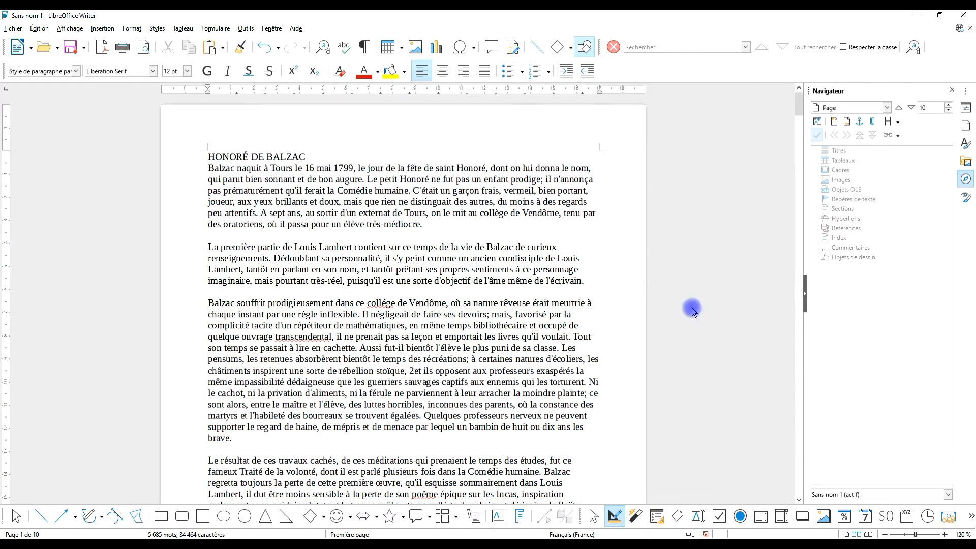
click(966, 145)
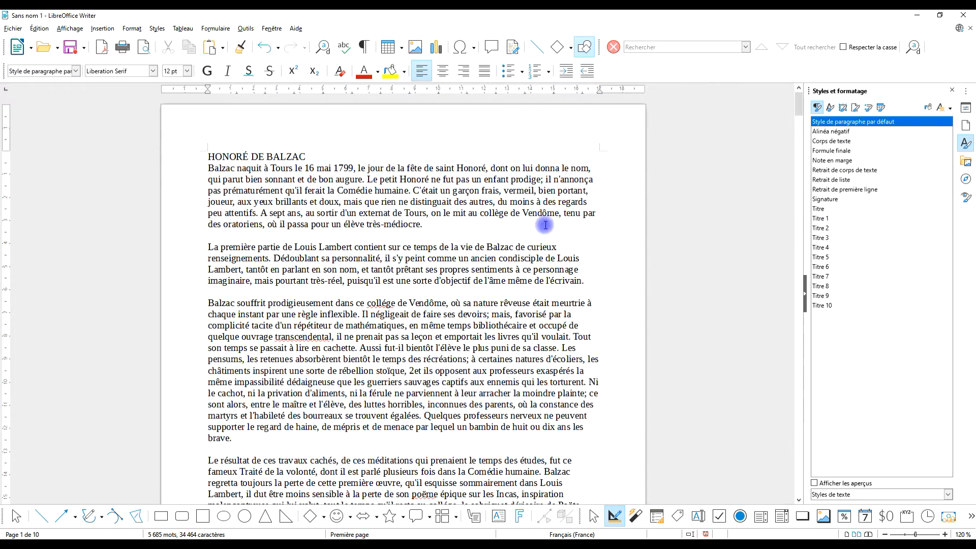
click(854, 108)
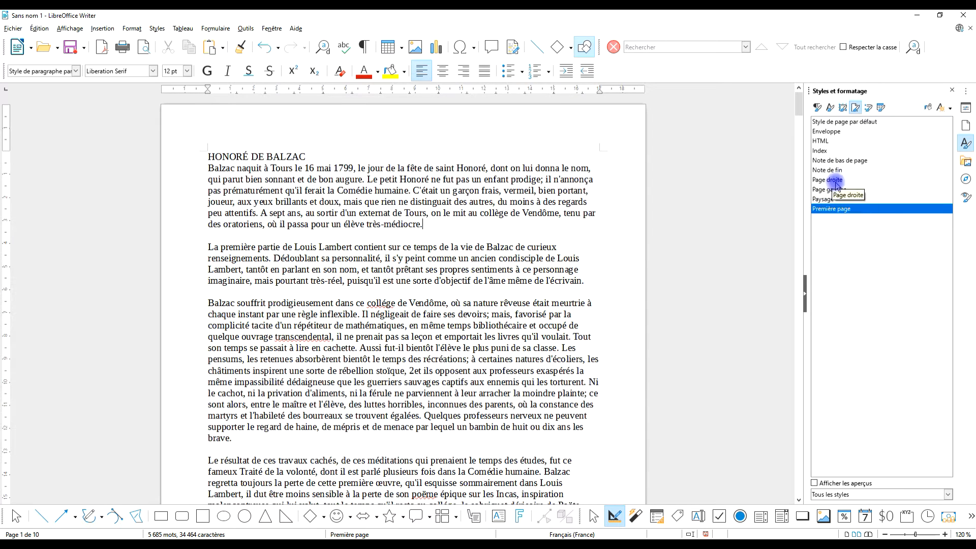
- Examine the footers of the first and second pages to compare their page numbering
scroll(559, 267, down, 1)
scroll(517, 273, up, 1)
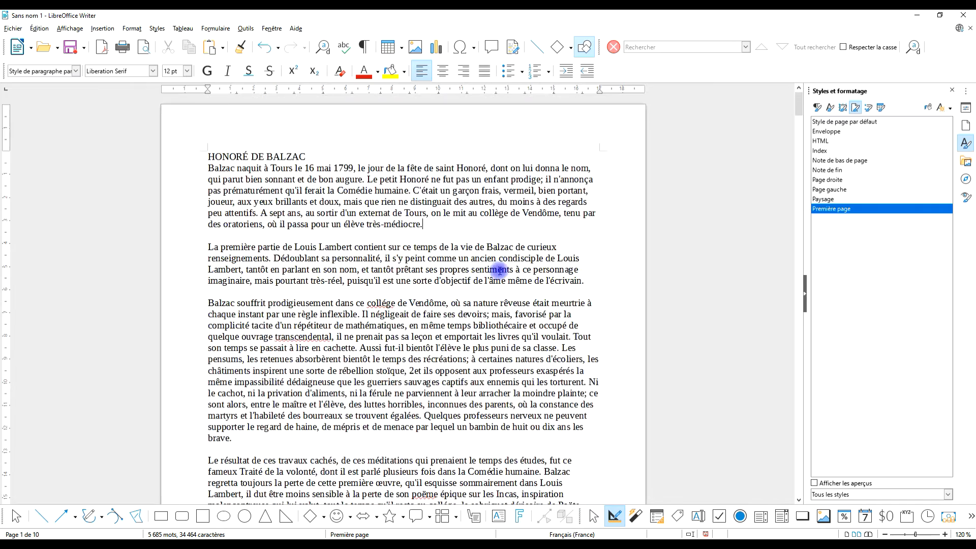
scroll(458, 209, down, 3)
scroll(496, 219, down, 3)
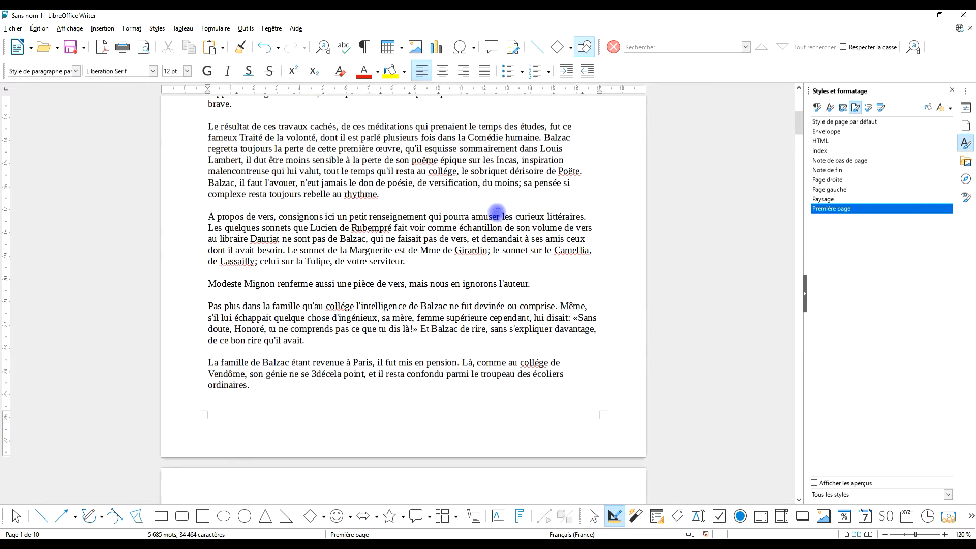
scroll(449, 172, down, 3)
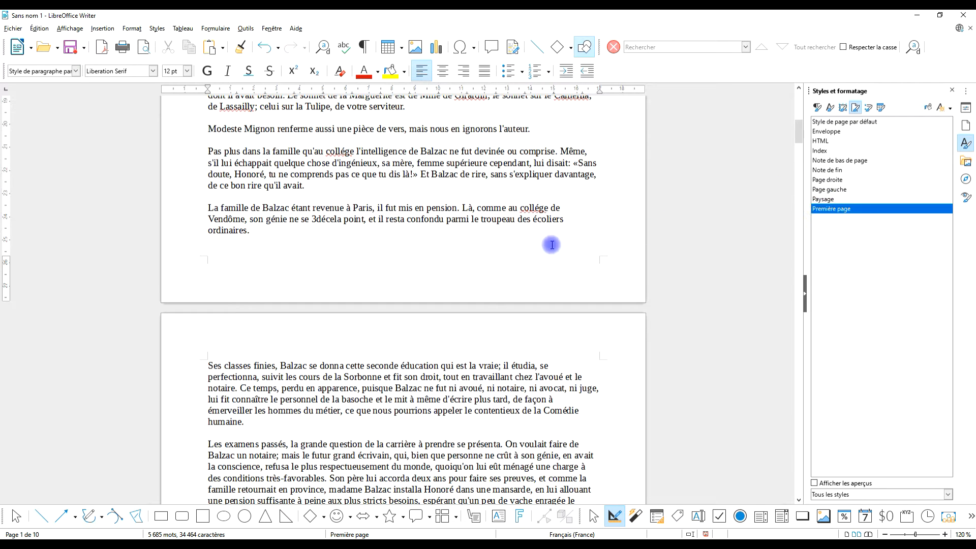
scroll(544, 248, down, 3)
scroll(544, 248, down, 3)
scroll(544, 237, up, 15)
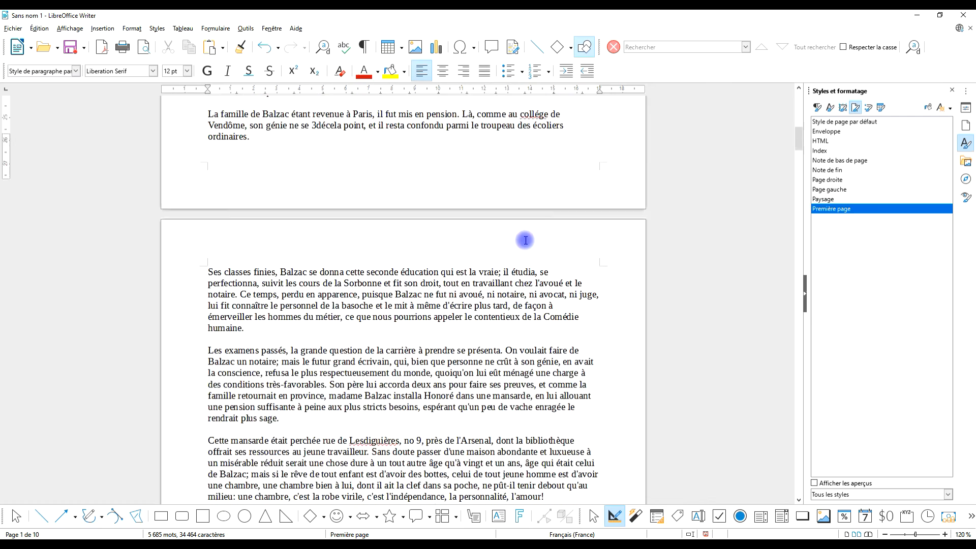
scroll(536, 219, up, 1)
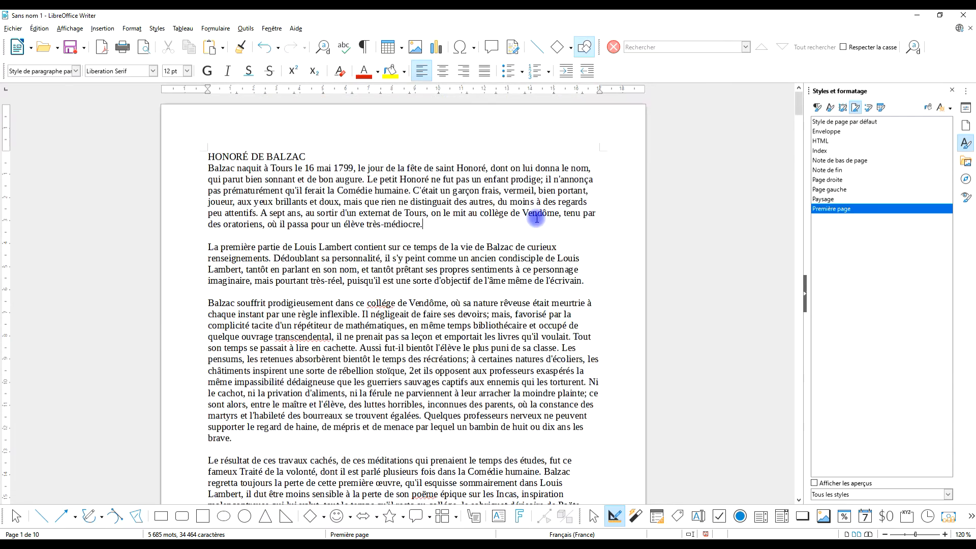
scroll(463, 271, down, 18)
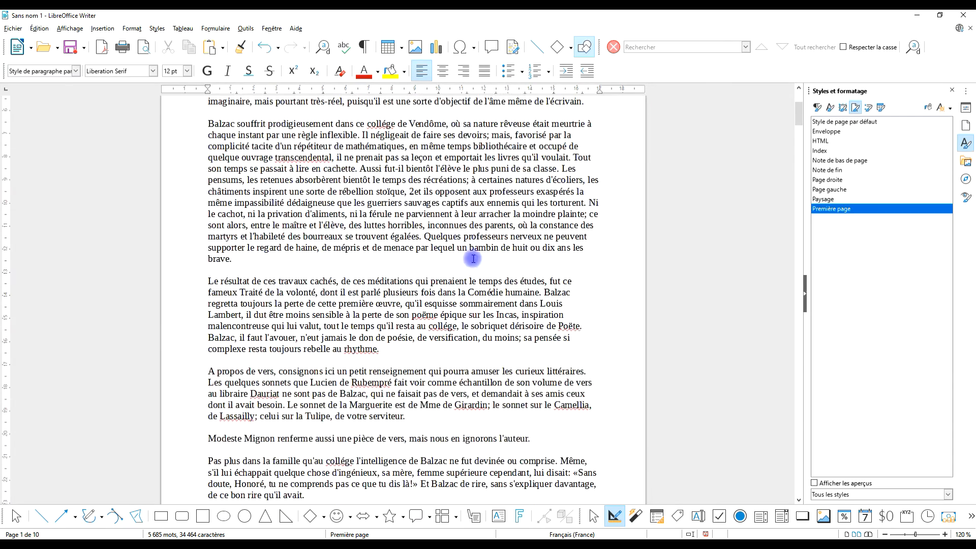
scroll(478, 241, down, 6)
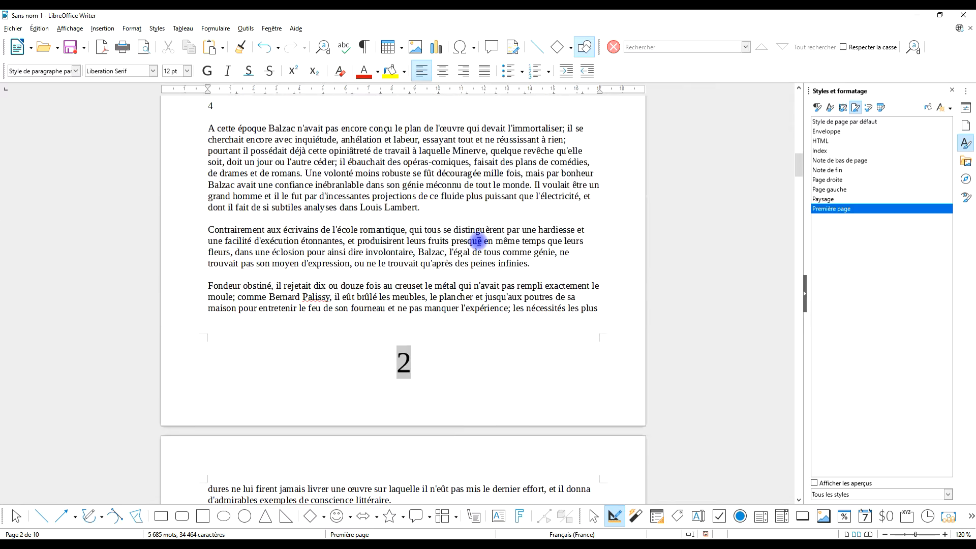
scroll(482, 185, down, 5)
scroll(513, 234, up, 3)
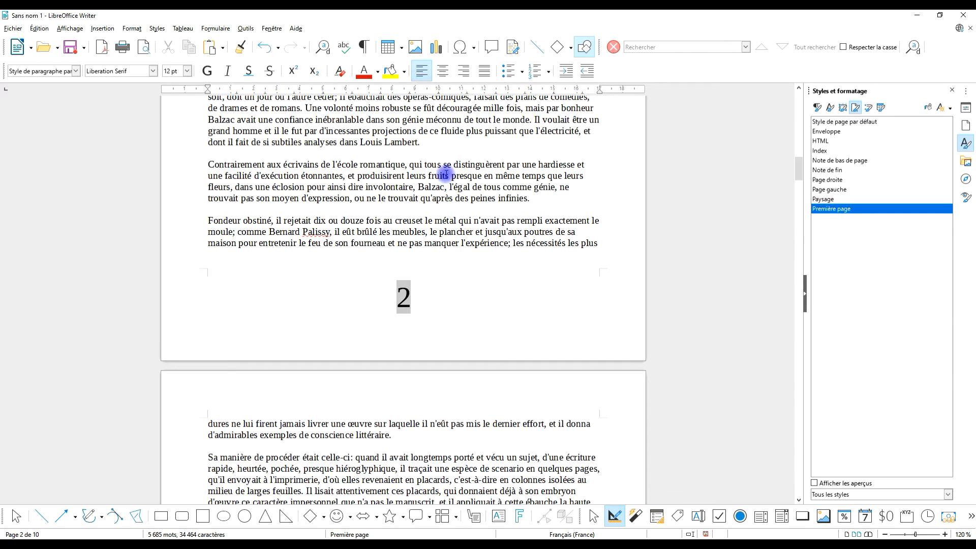
- Review the footer setting of the Première page style and give the style a yellow background colour
double_click(827, 210)
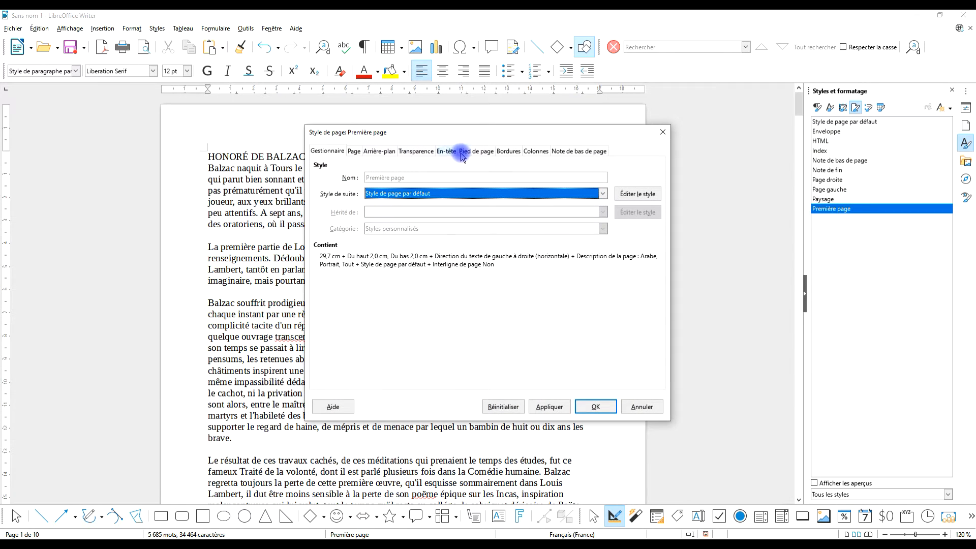
click(474, 152)
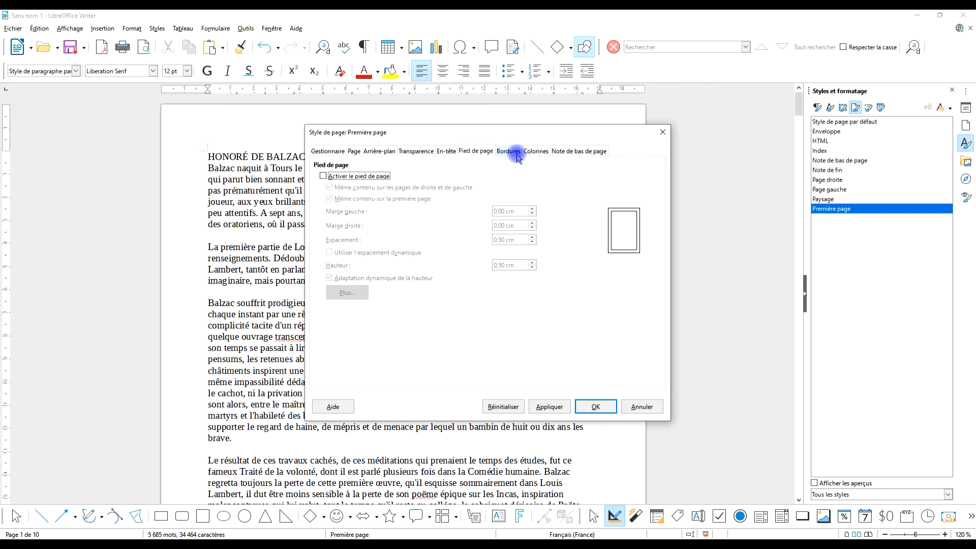
click(379, 153)
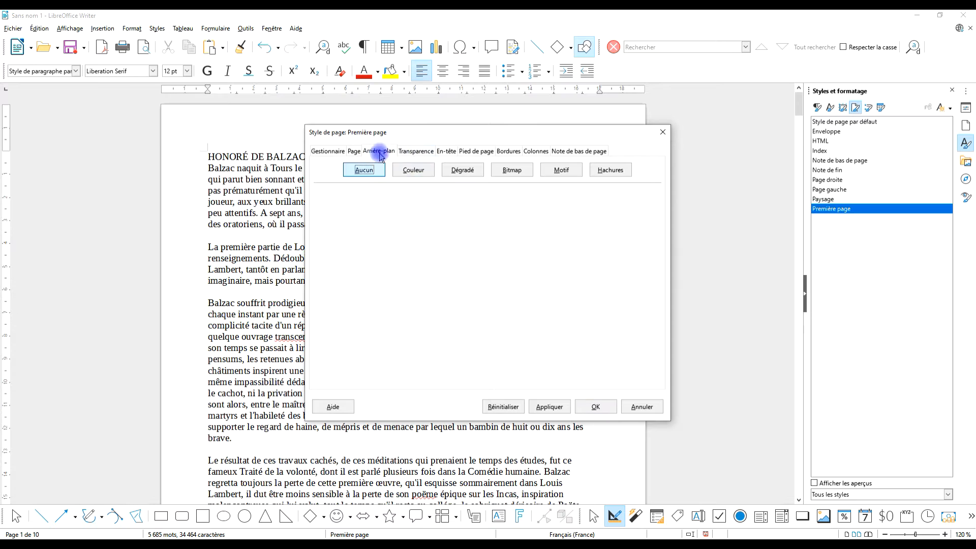
click(413, 170)
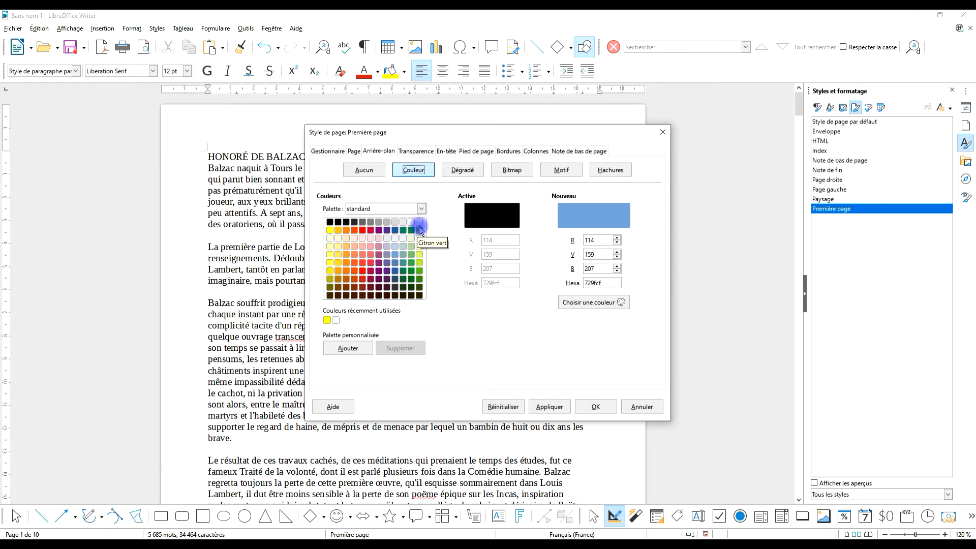
click(329, 230)
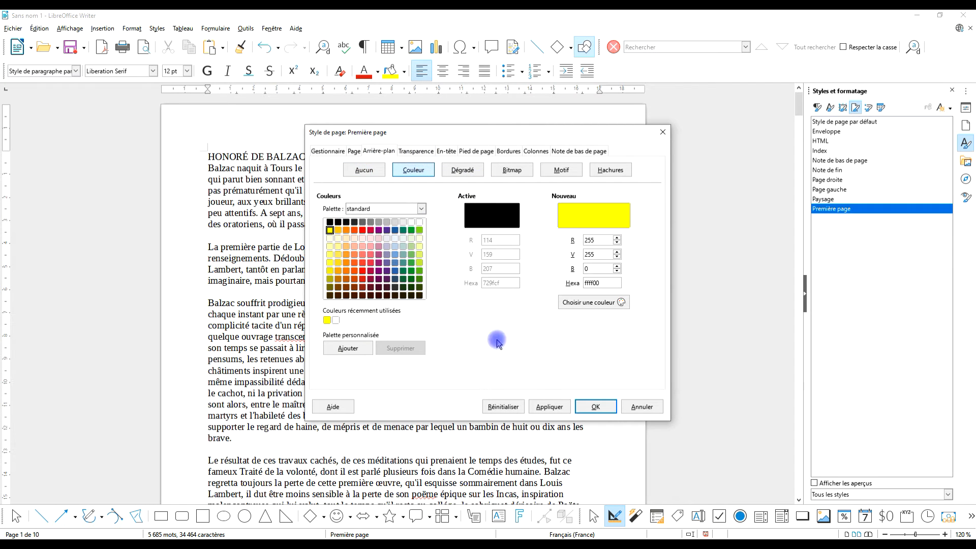
click(595, 408)
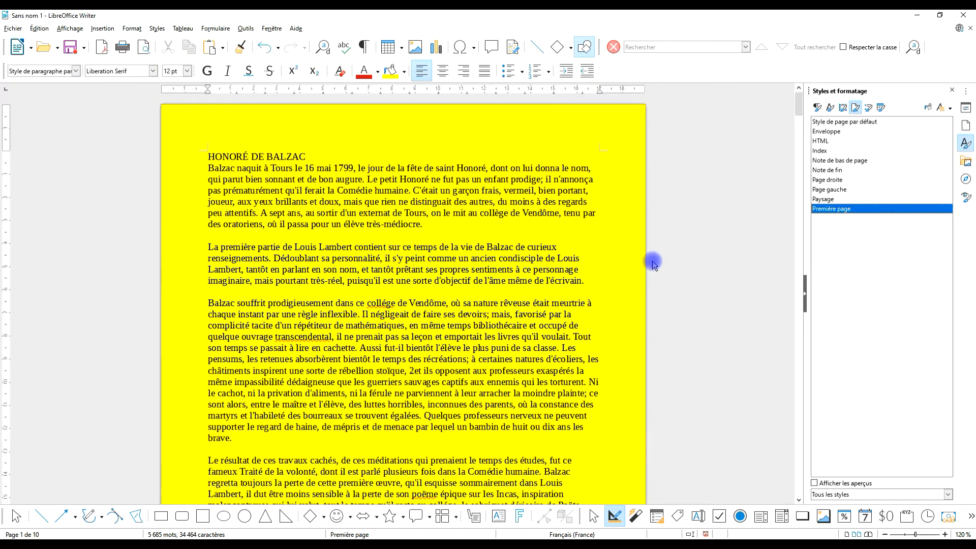
- Examine the background colour and numbering of the first, last and intermediate pages in the print preview, and close the preview
drag(801, 104, 798, 125)
click(144, 47)
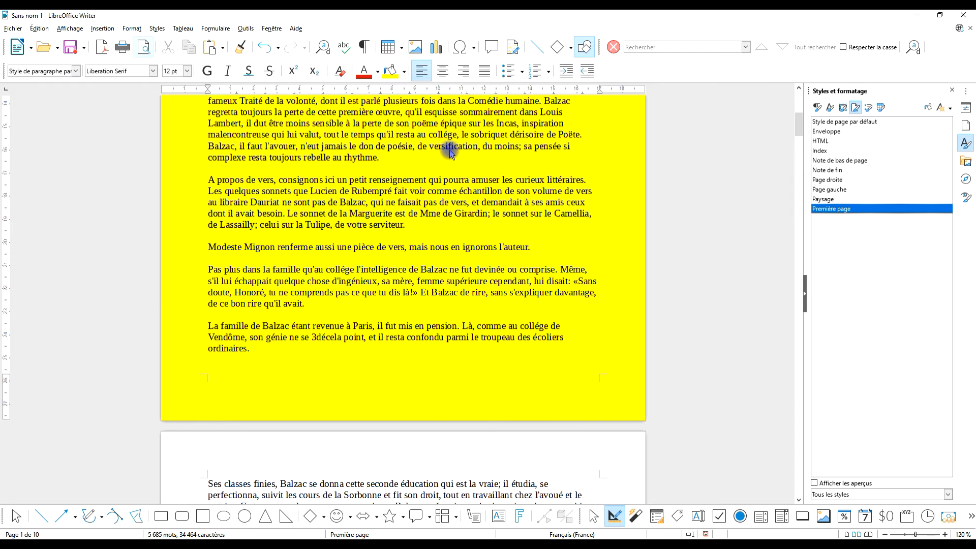
scroll(600, 304, down, 3)
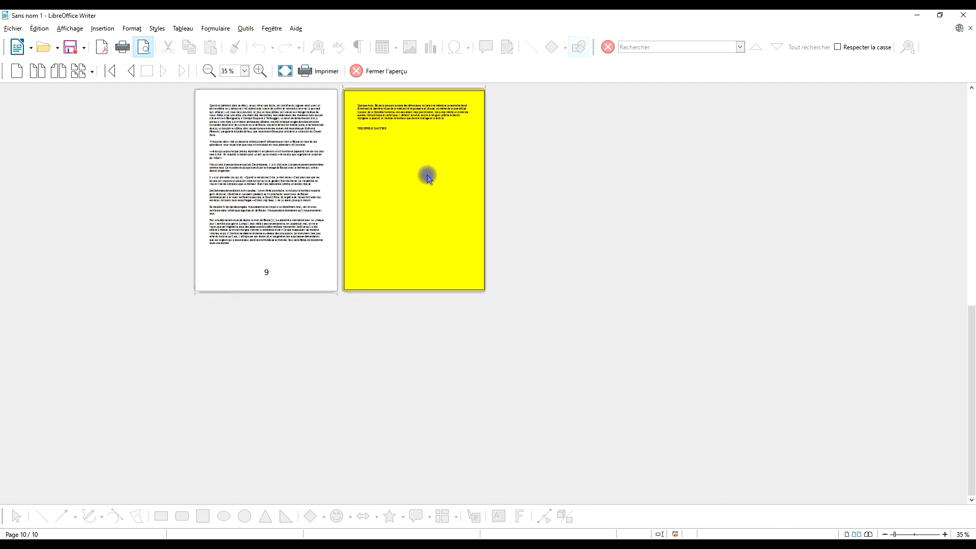
scroll(356, 173, up, 3)
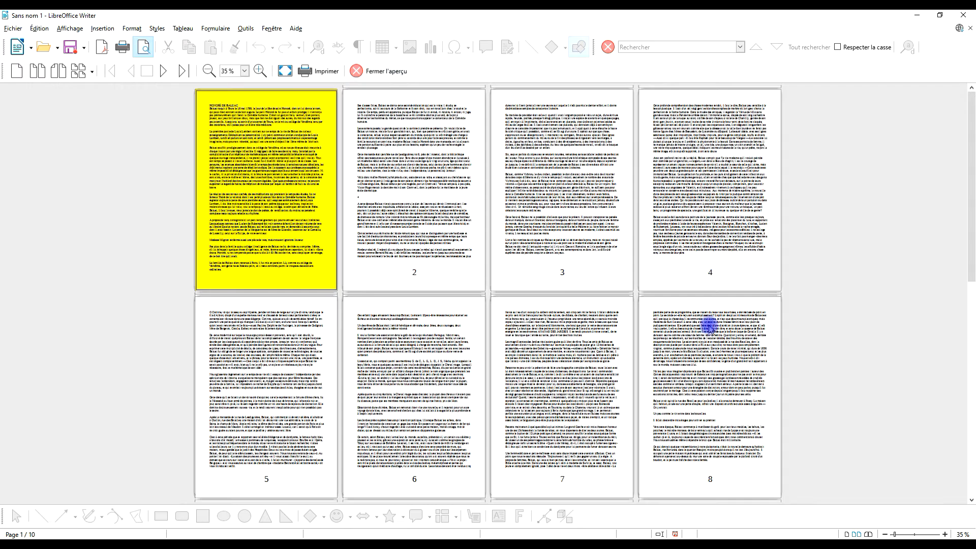
click(409, 75)
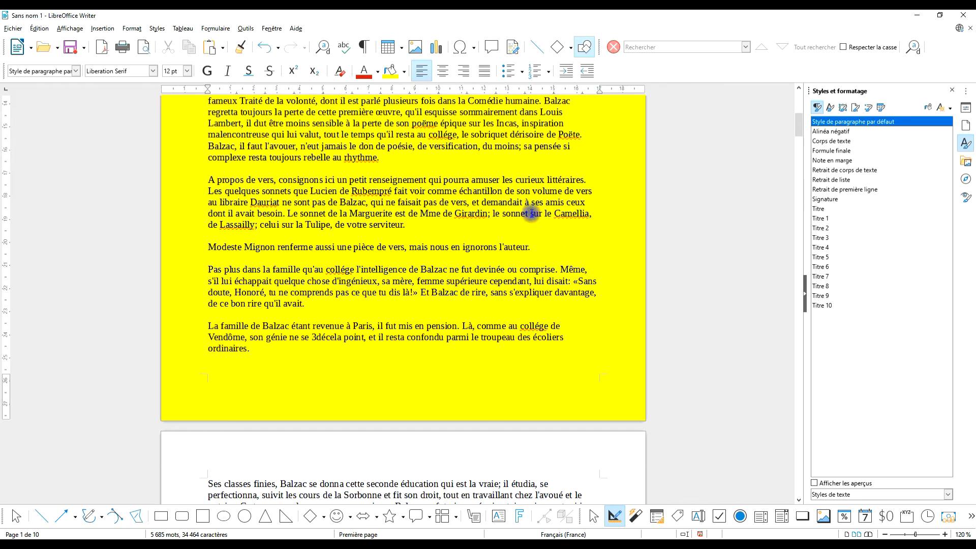
- List the page styles again from the start of the document, and hide and reopen the sidebar
scroll(531, 213, up, 10)
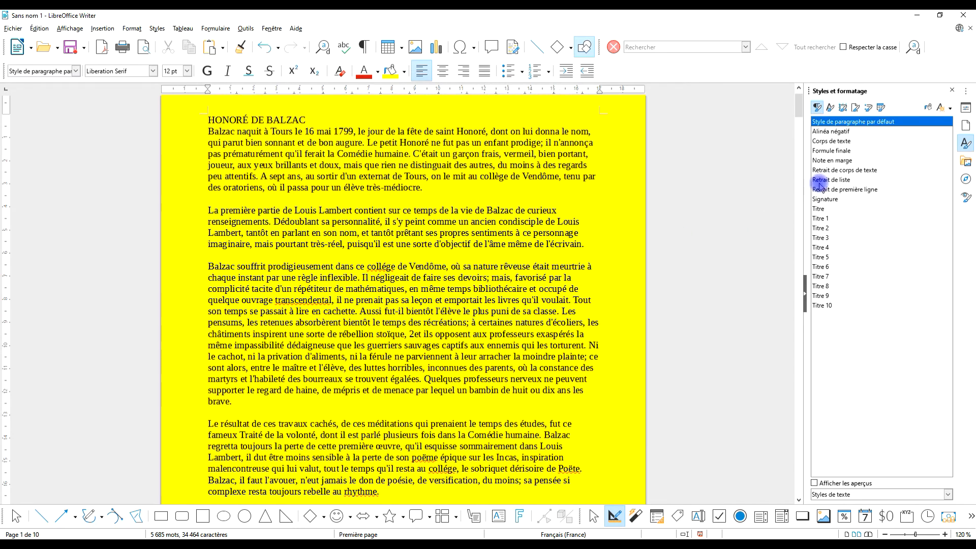
click(856, 109)
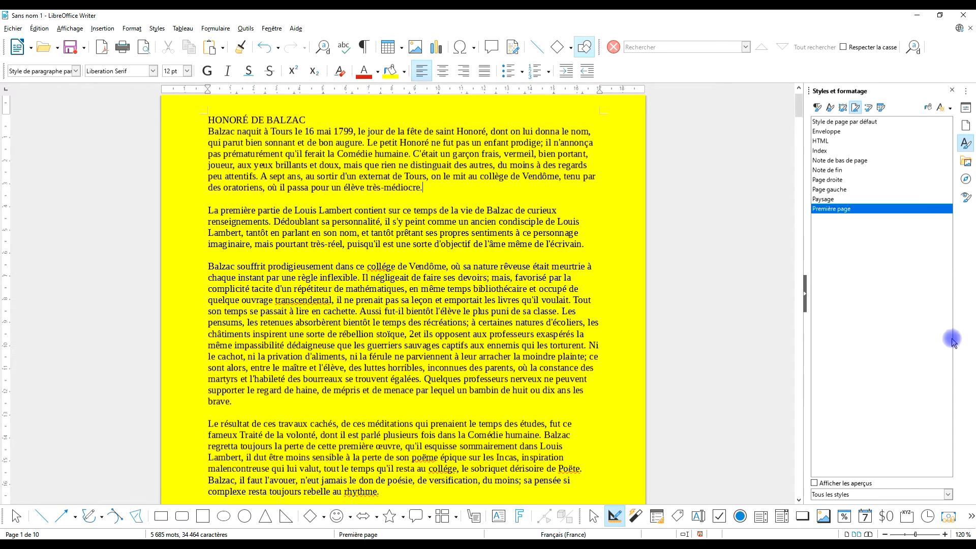
click(805, 298)
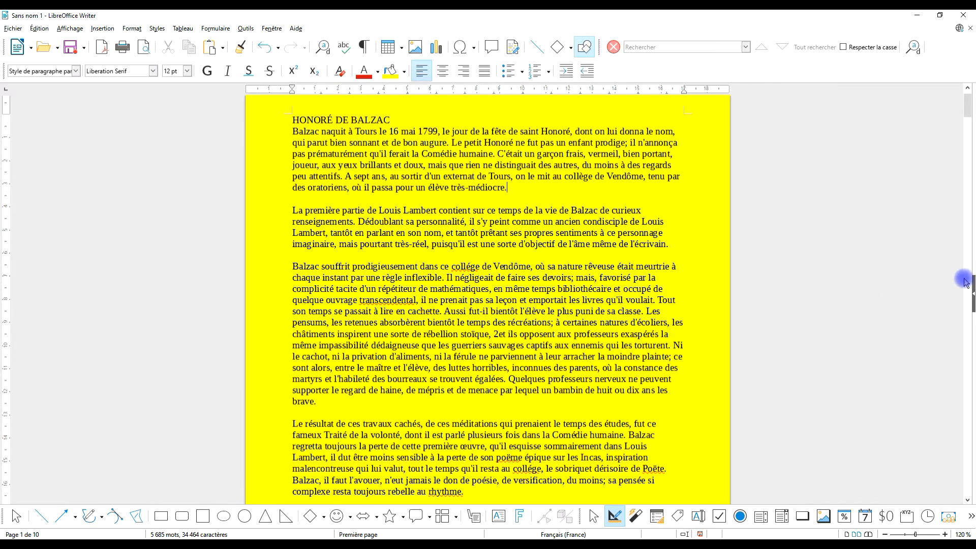
click(973, 295)
click(131, 29)
click(128, 30)
click(70, 29)
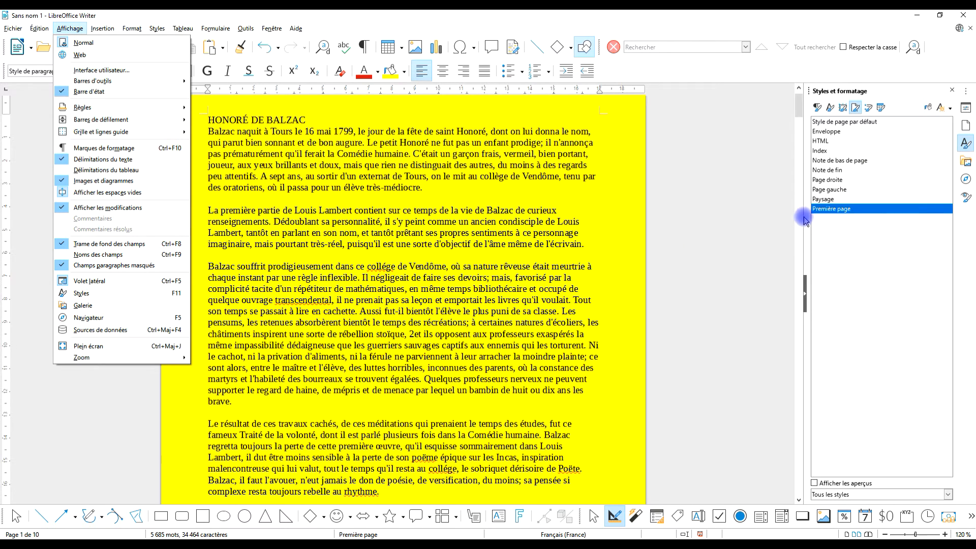
- View the settings dialog for a new page style and close it without creating the style
click(875, 202)
right_click(869, 244)
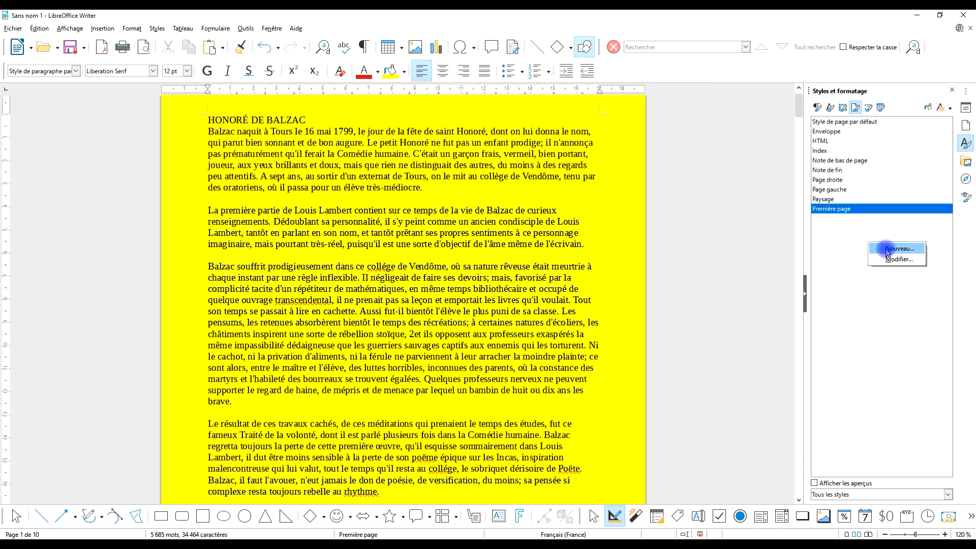
click(887, 249)
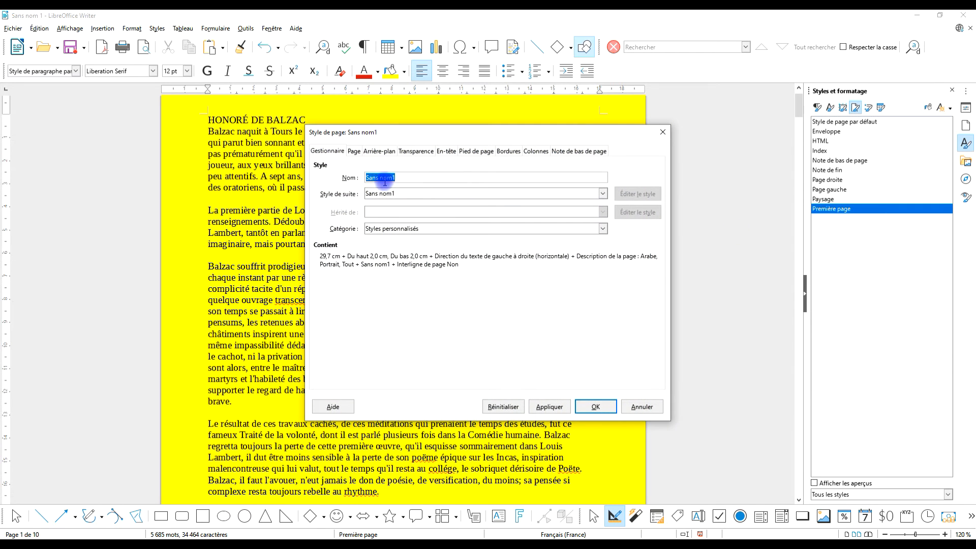
click(662, 133)
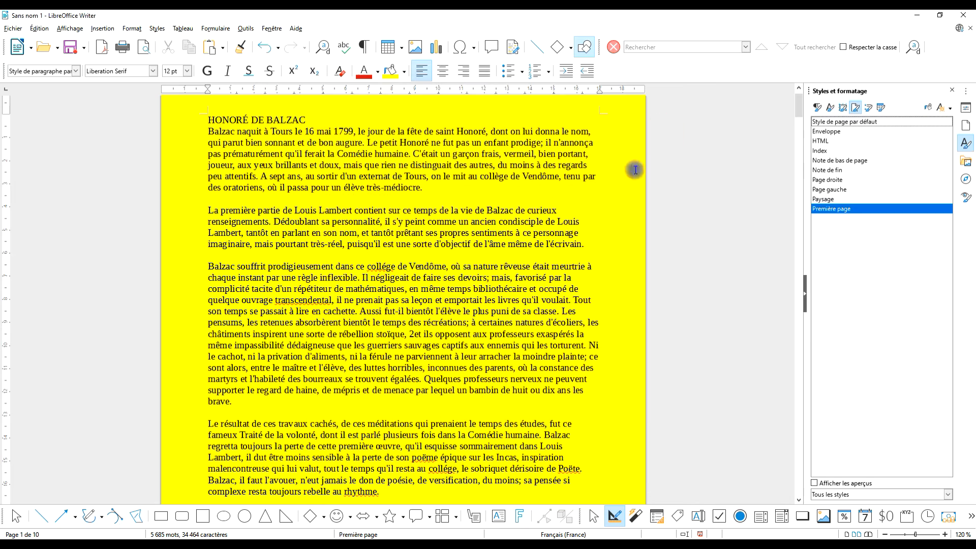
- Compare the background colour and footer numbering of the first page with those of the second page
scroll(517, 183, up, 2)
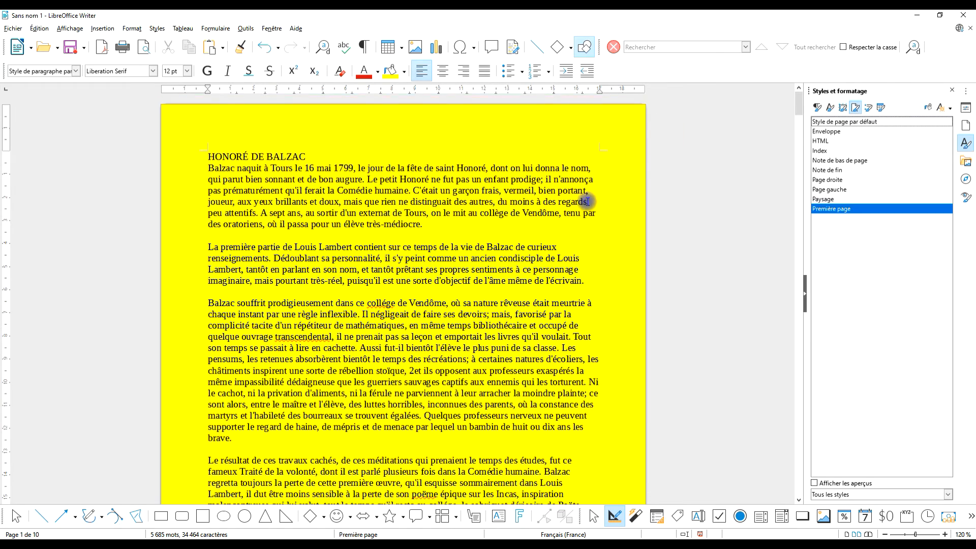
scroll(579, 196, down, 15)
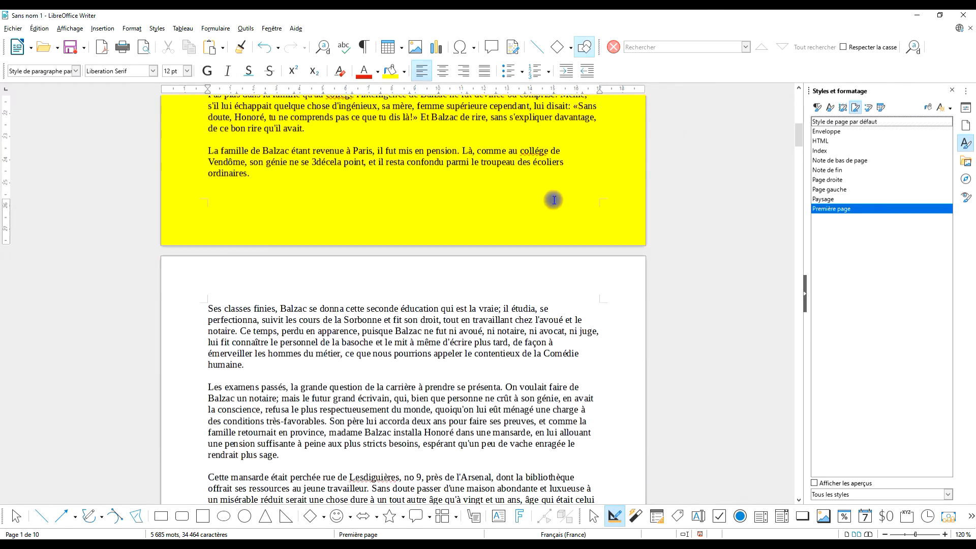
scroll(554, 200, down, 12)
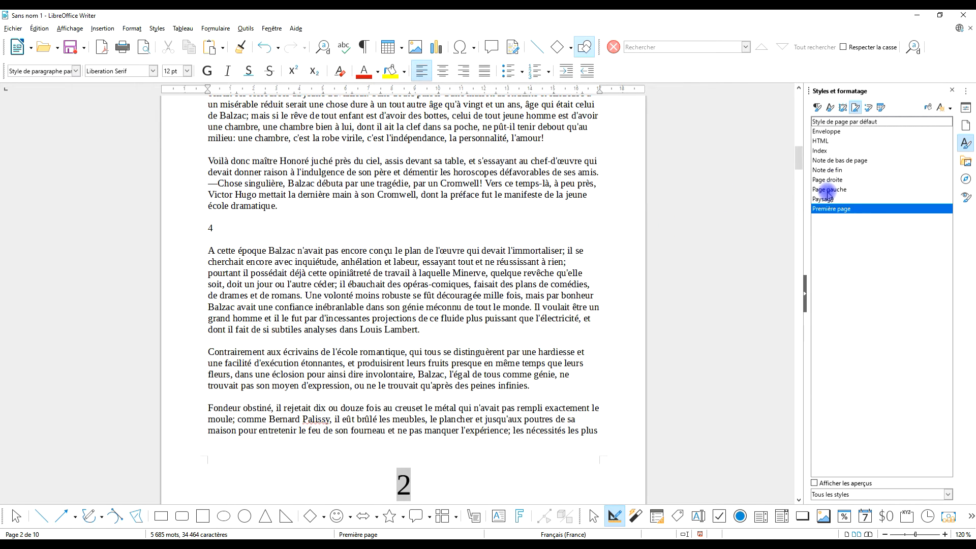
scroll(655, 175, up, 5)
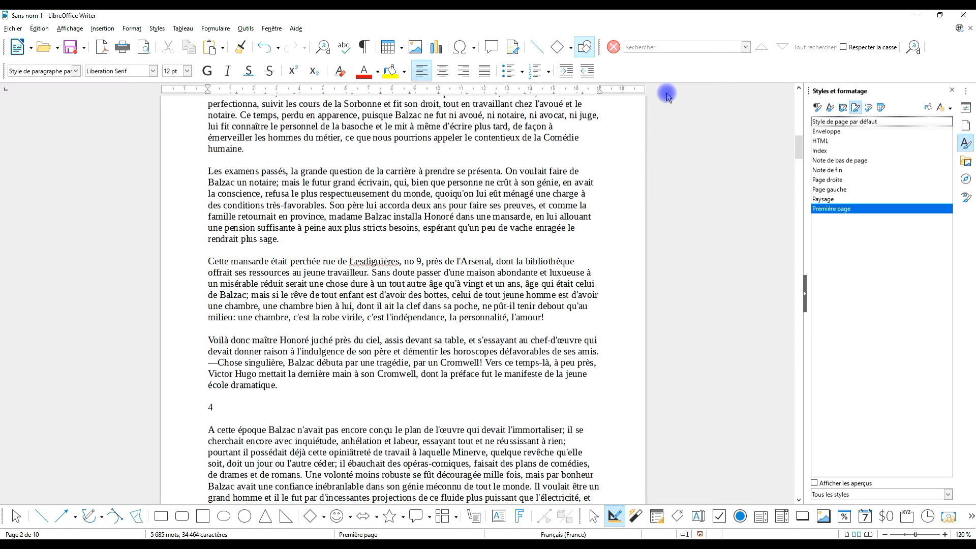
scroll(666, 171, up, 3)
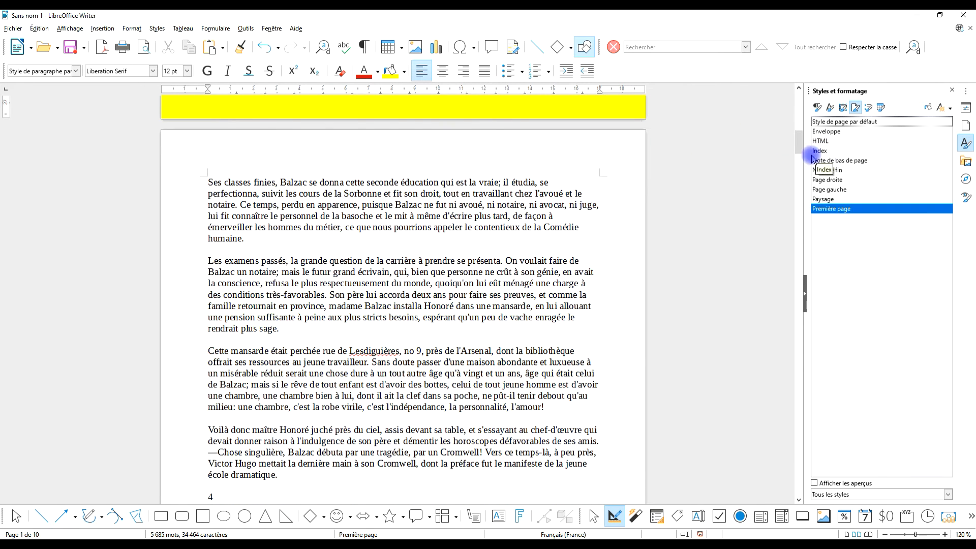
scroll(677, 191, up, 6)
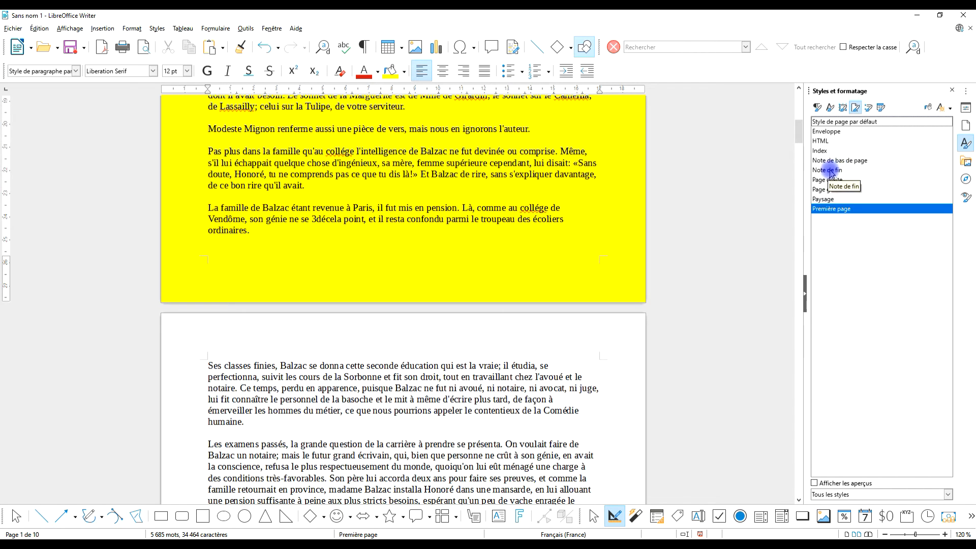
scroll(584, 198, up, 5)
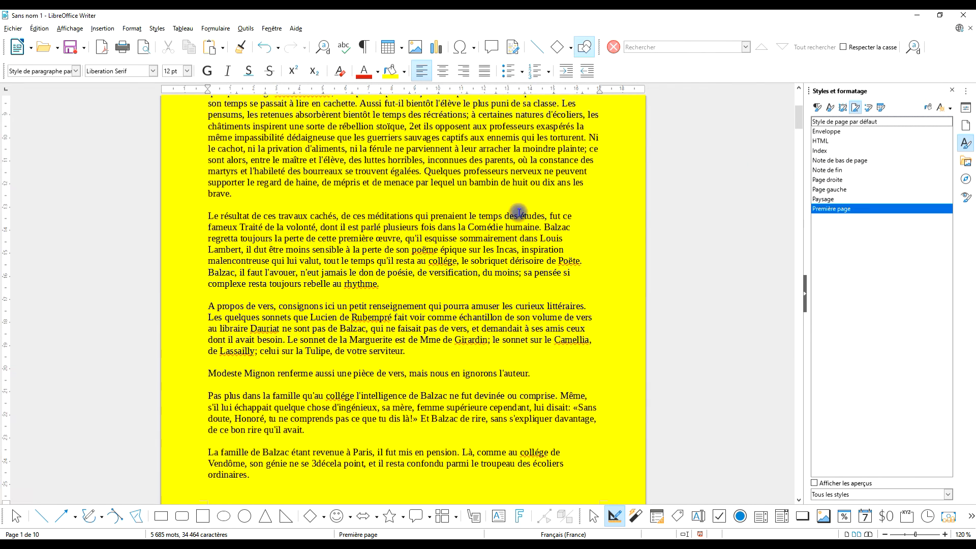
scroll(519, 213, up, 1)
- Modify the Première page style, setting its background to the grey colour b2b2b2 from the standard palette
right_click(394, 123)
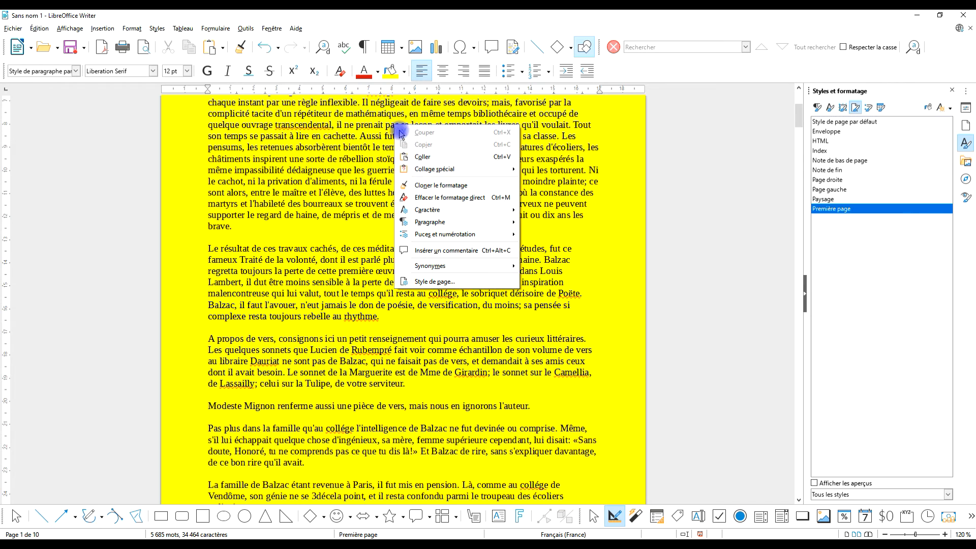
click(763, 192)
right_click(828, 208)
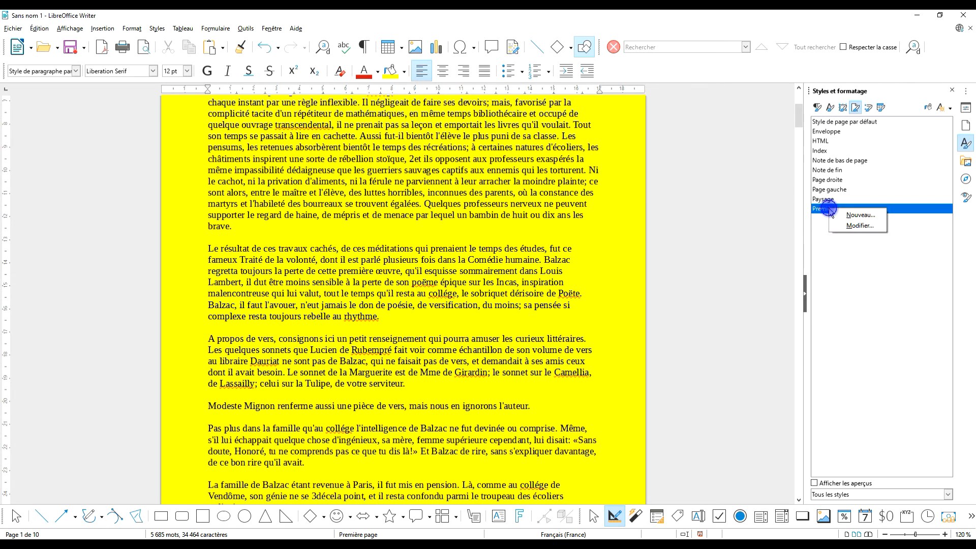
click(859, 225)
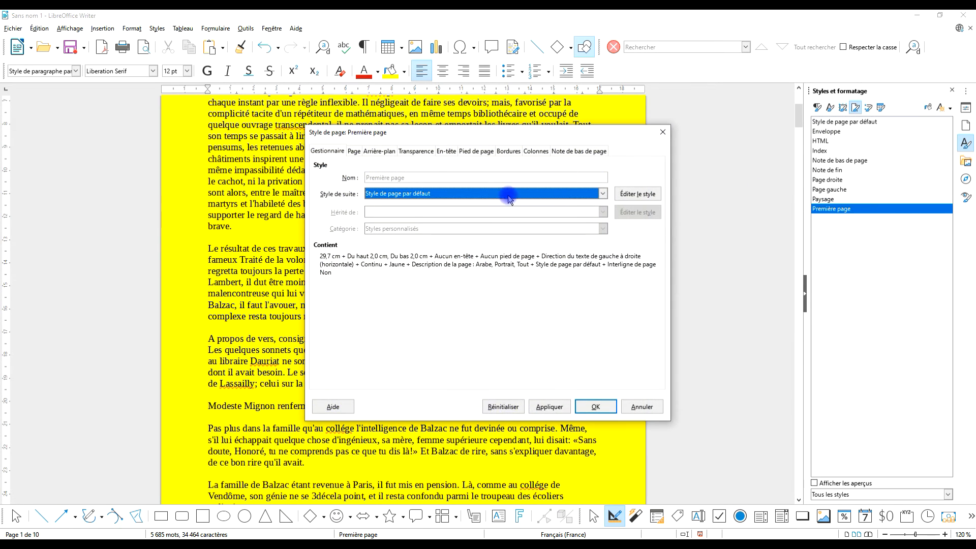
click(379, 151)
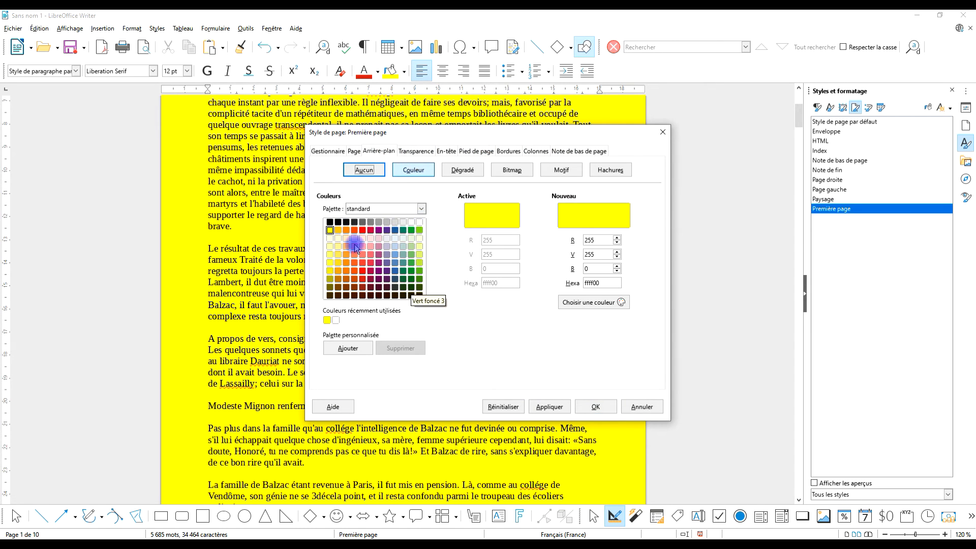
click(396, 223)
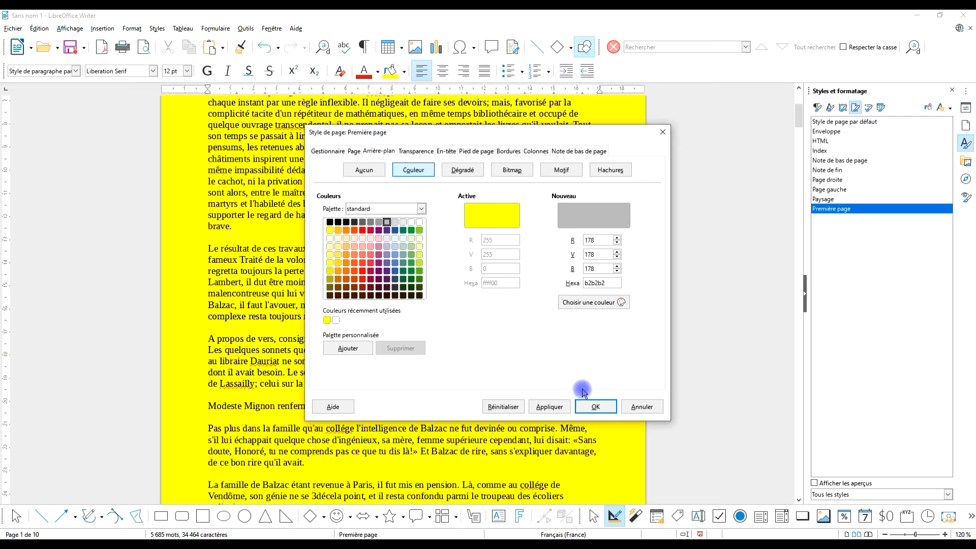
click(595, 407)
- Examine the page backgrounds and footer numbers from the first page through to the last page
scroll(610, 163, down, 20)
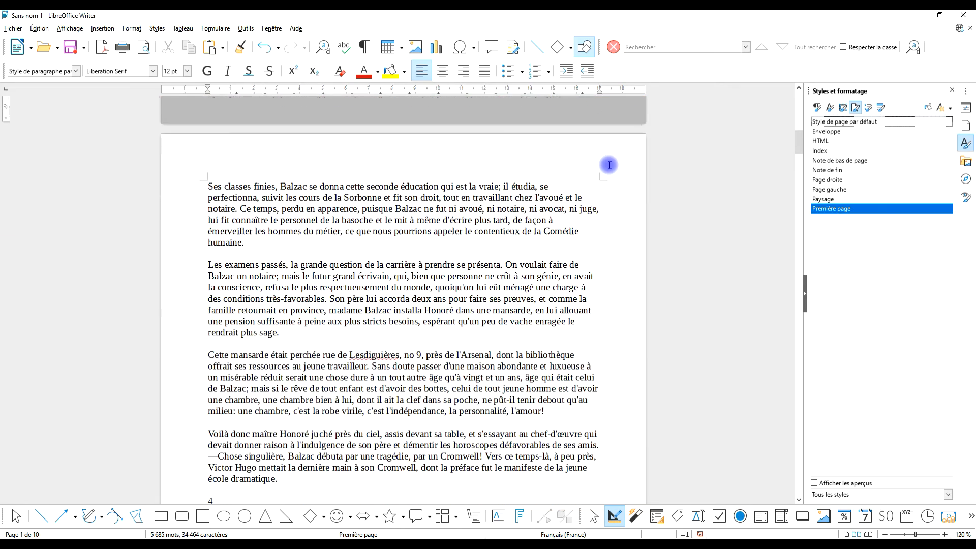
scroll(593, 157, down, 20)
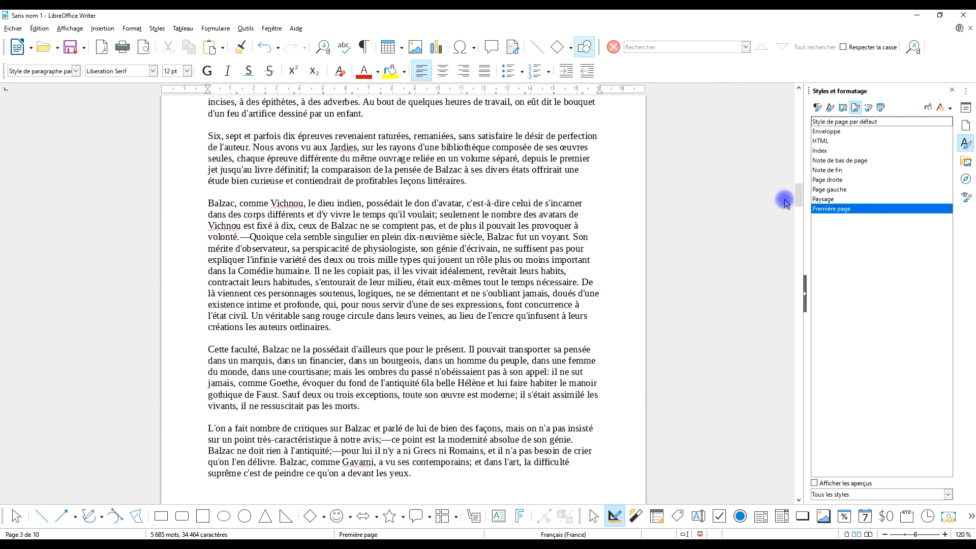
drag(798, 336, 802, 470)
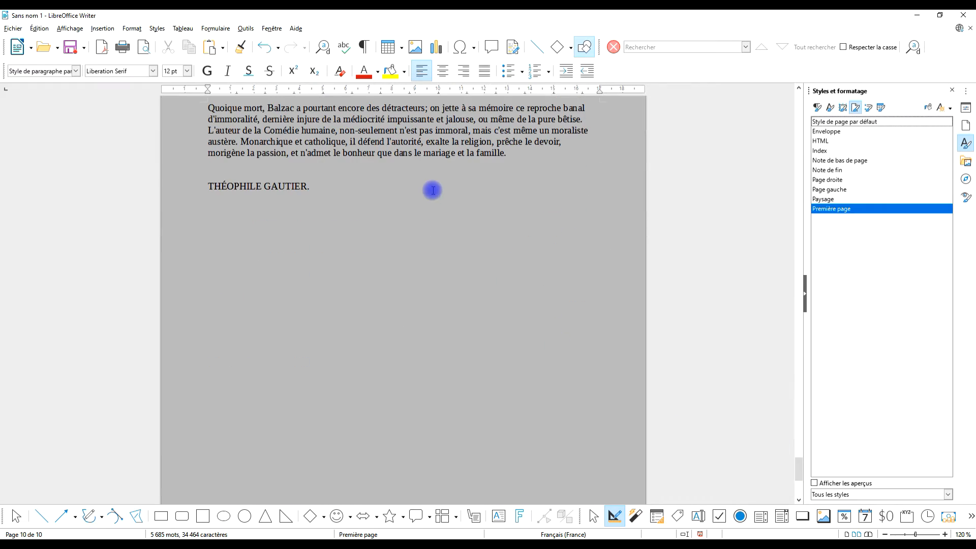
scroll(432, 190, up, 12)
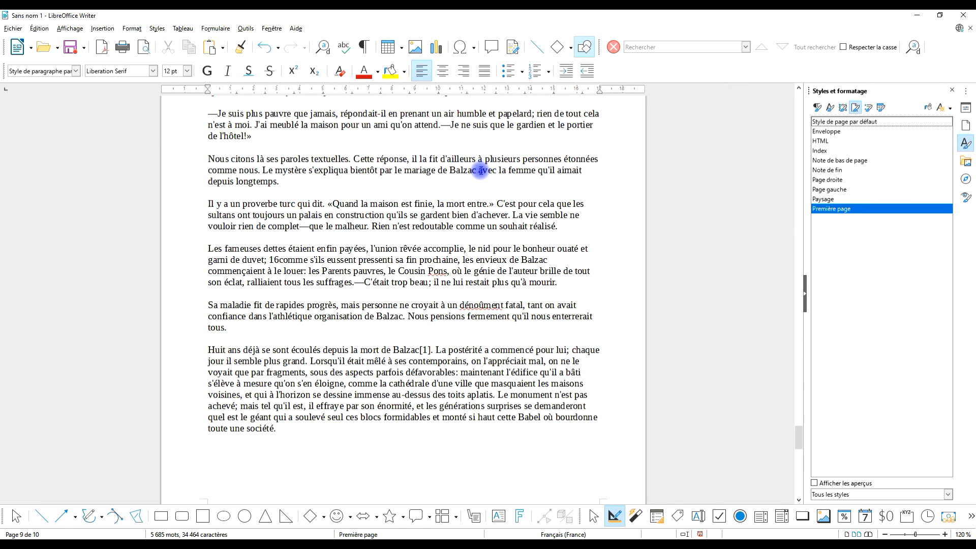
scroll(492, 242, up, 10)
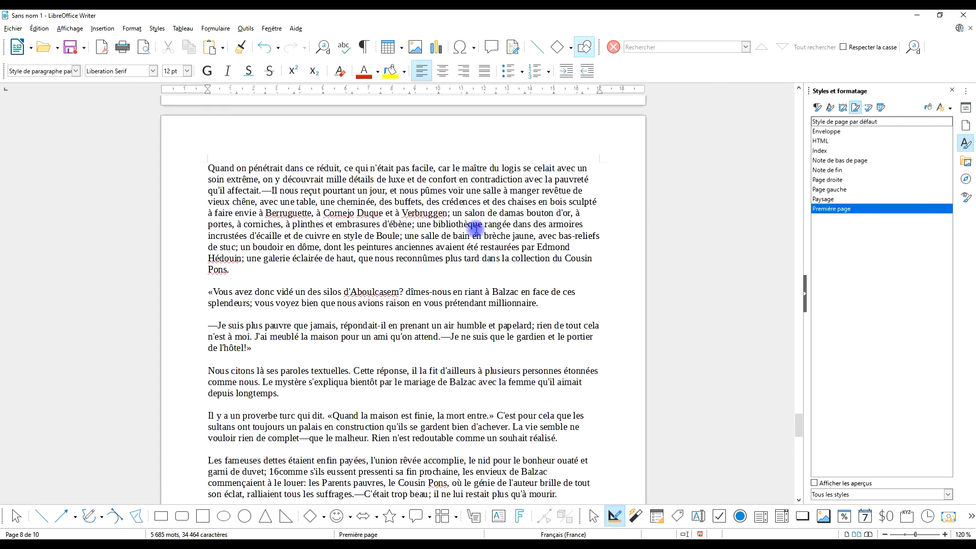
scroll(487, 226, up, 1)
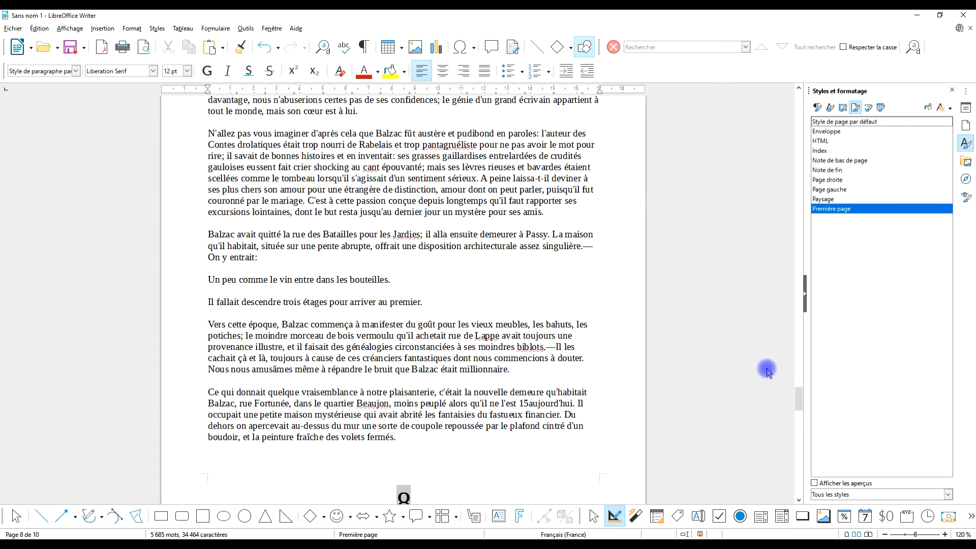
drag(799, 398, 812, 485)
- Open the print preview, arrange it three pages per row, and examine the backgrounds and numbering of all pages
click(144, 47)
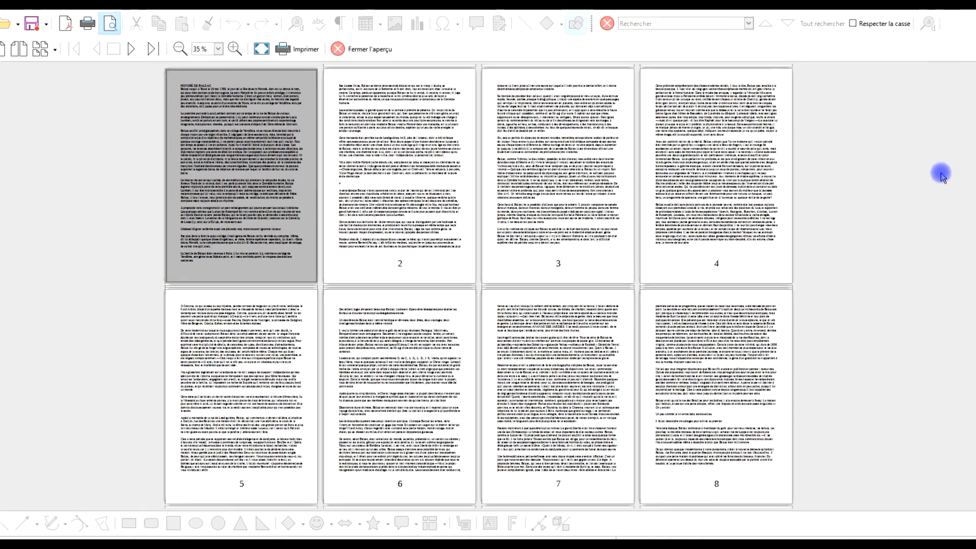
scroll(941, 175, down, 3)
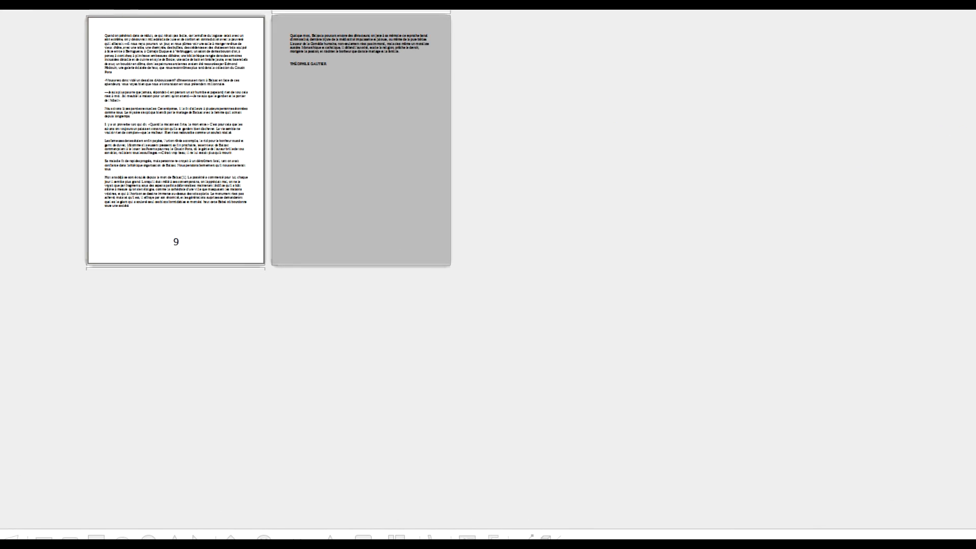
click(0, 10)
click(0, 38)
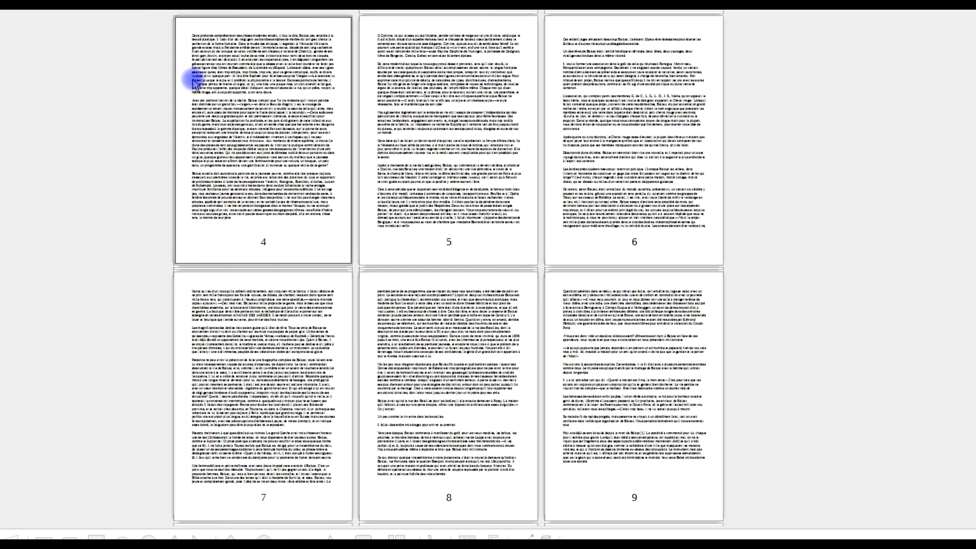
scroll(630, 159, down, 2)
scroll(653, 162, up, 3)
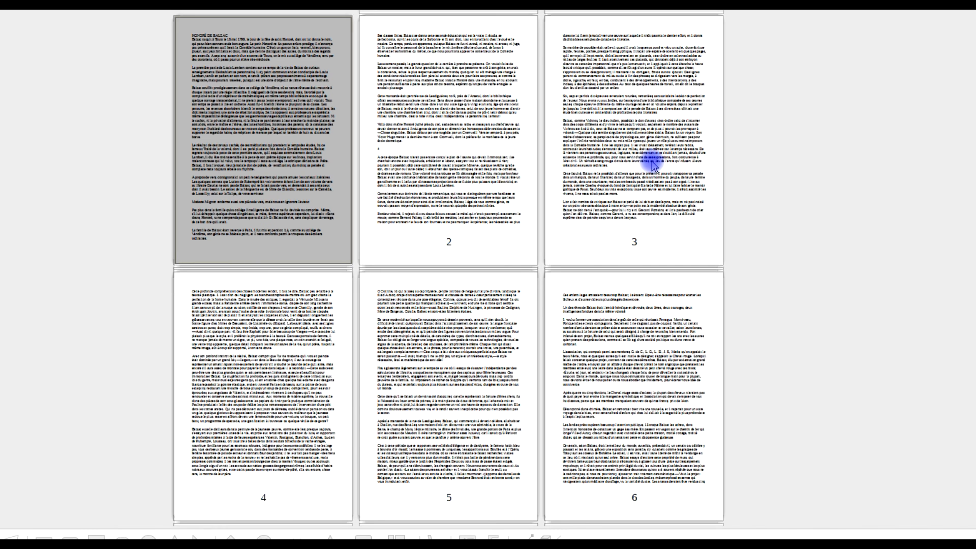